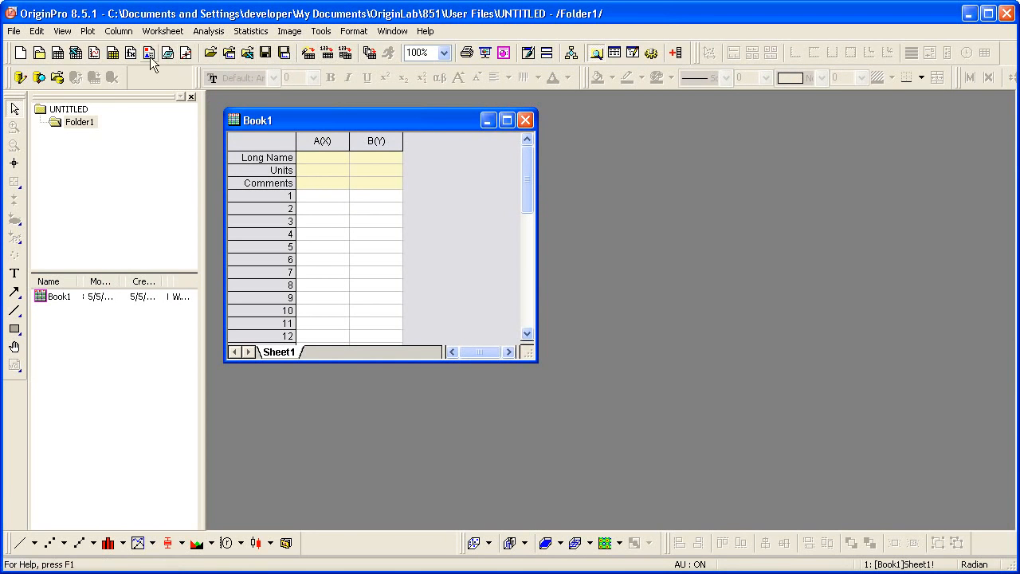
# Open the sample OPJ project and maximize its Sample Graphs and Analysis window
pyautogui.click(12, 33)
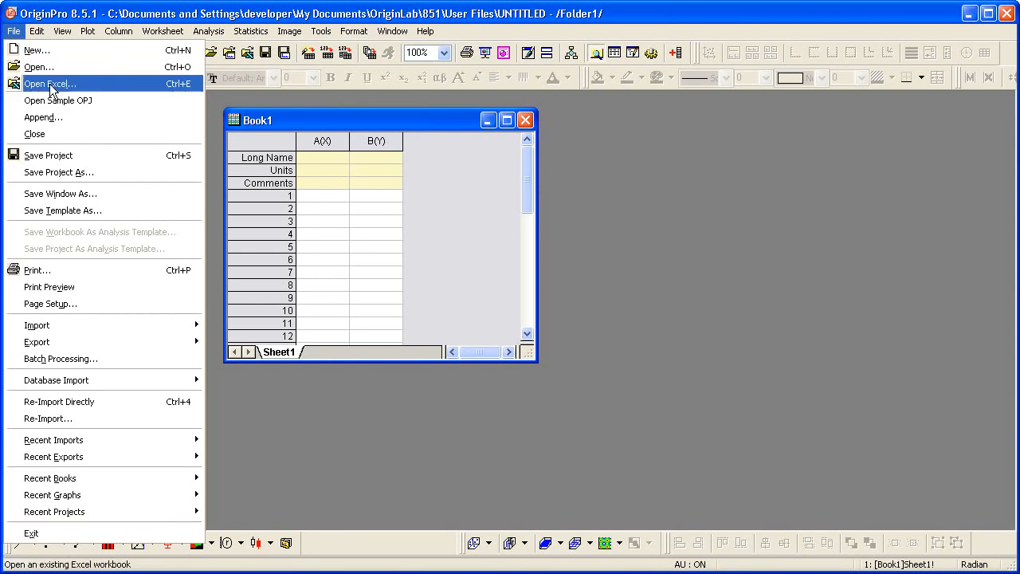
pyautogui.click(119, 108)
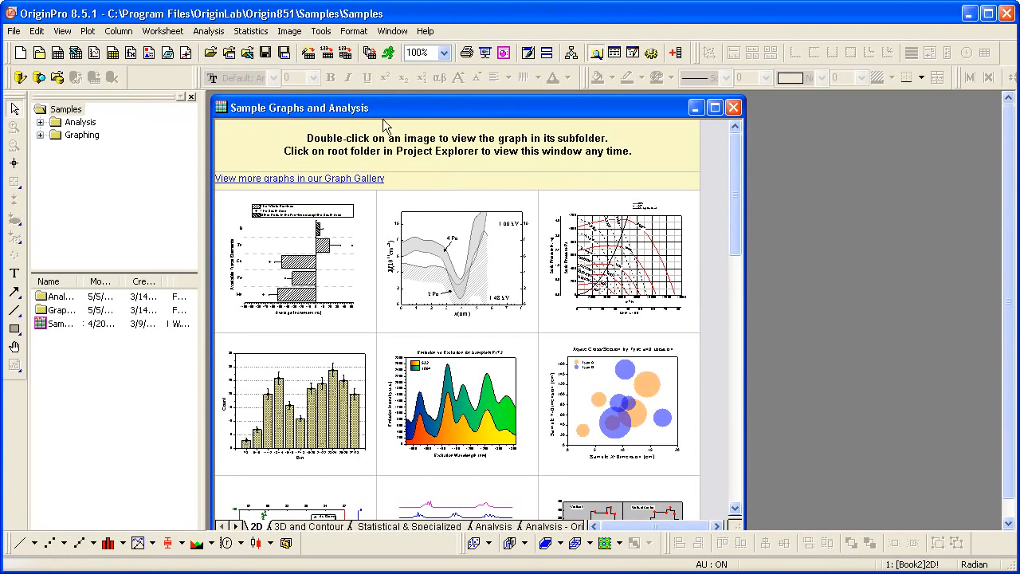
pyautogui.doubleClick(395, 116)
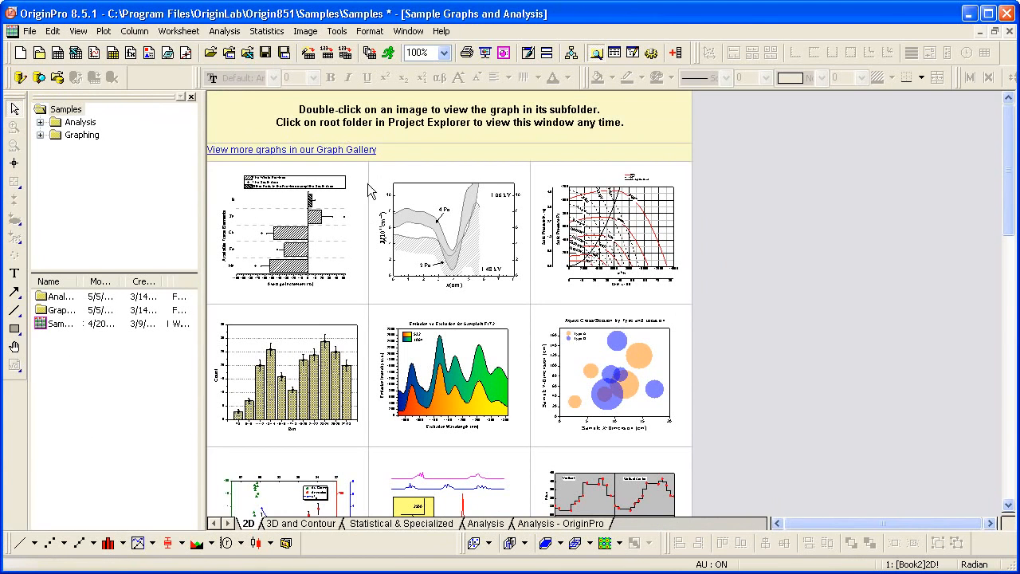
# Look through the 3D and Contour, Statistical & Specialized, Analysis and 2D sample sheets, and open the Bar Plot with Errors graph
pyautogui.click(290, 525)
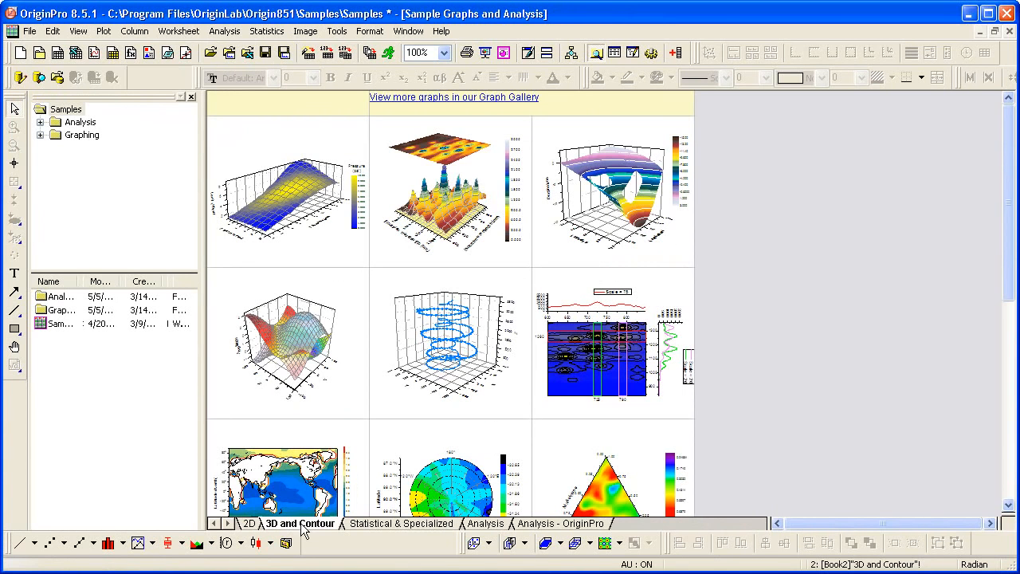
pyautogui.click(371, 526)
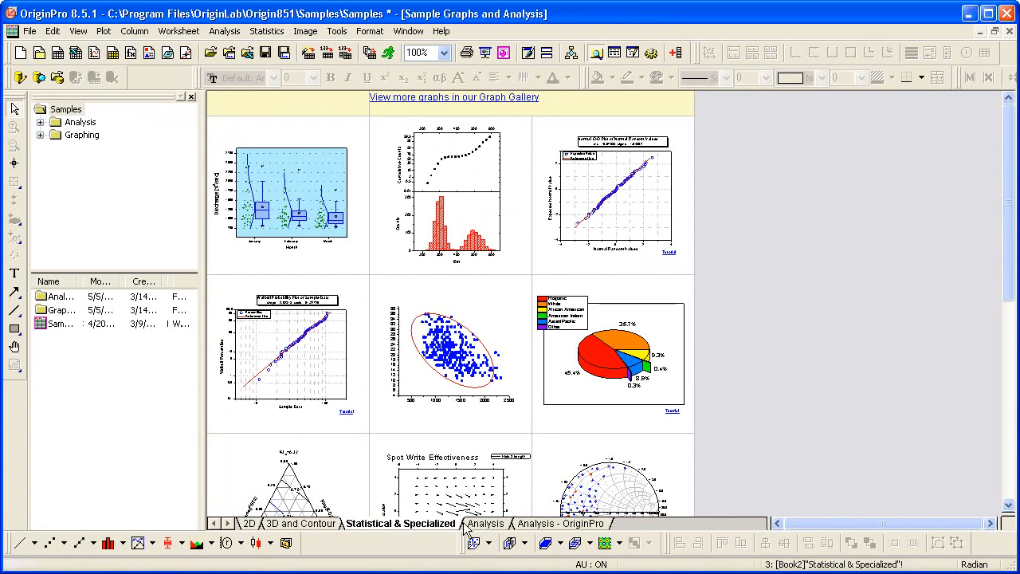
pyautogui.click(484, 524)
pyautogui.click(526, 525)
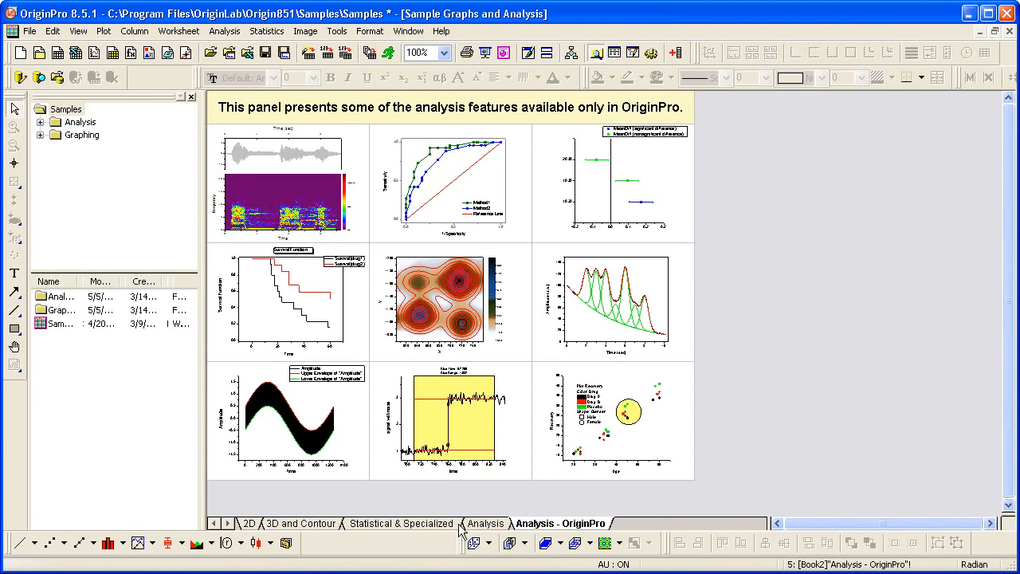
pyautogui.click(250, 526)
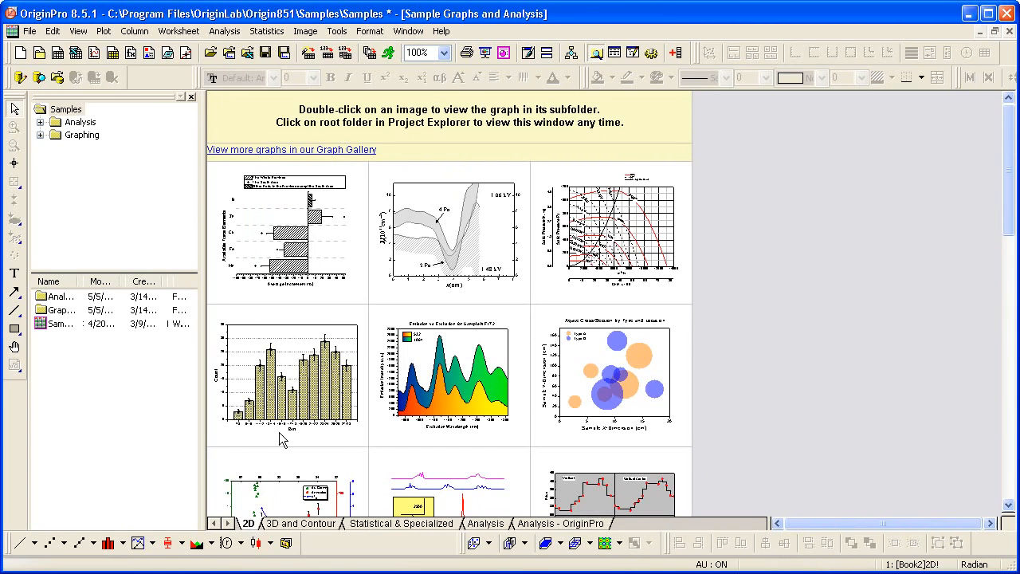
pyautogui.doubleClick(292, 239)
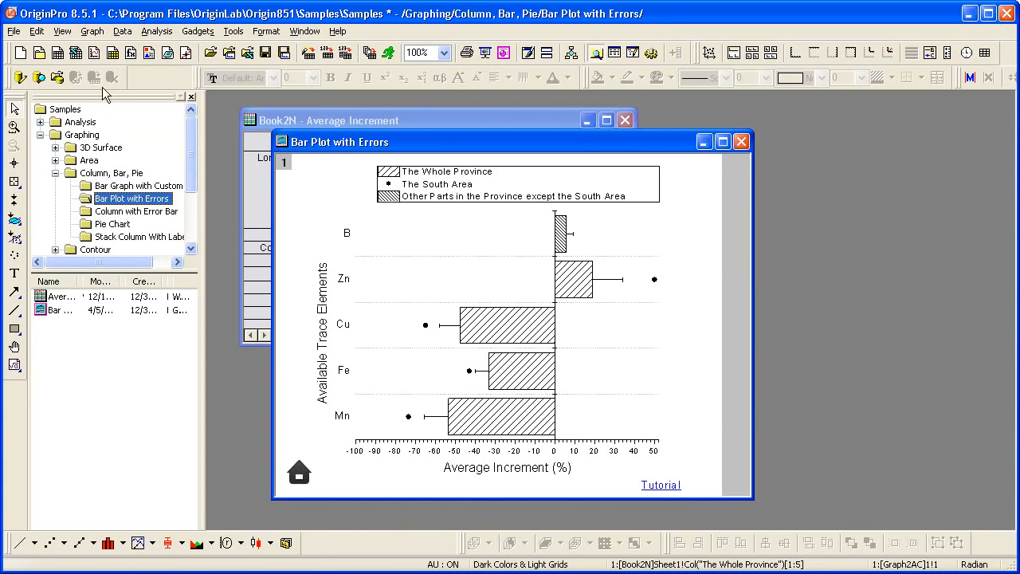
# Start a new project without saving the samples, import the ASCII file Peak data.dat and maximize its workbook
pyautogui.click(24, 57)
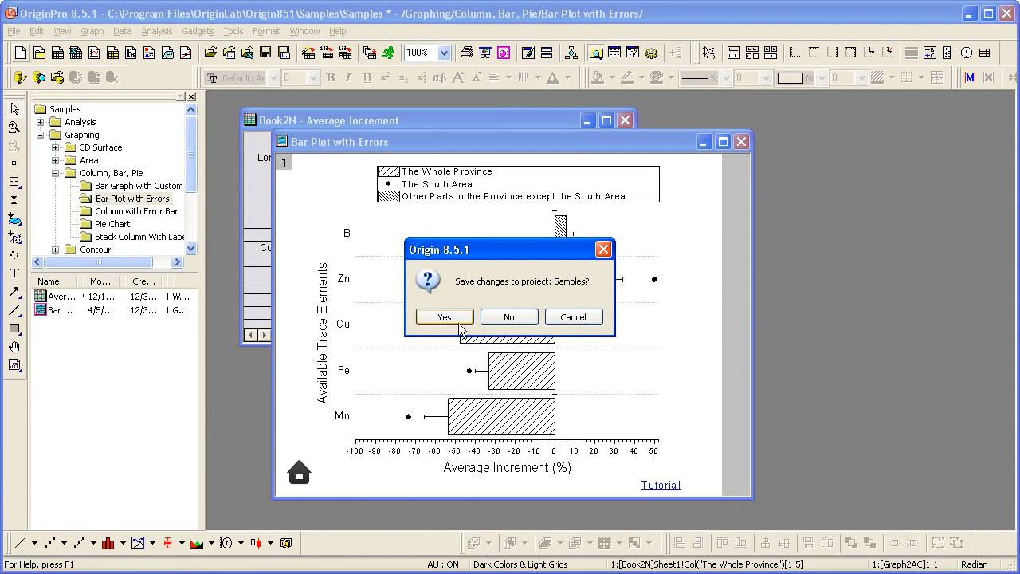
pyautogui.click(489, 318)
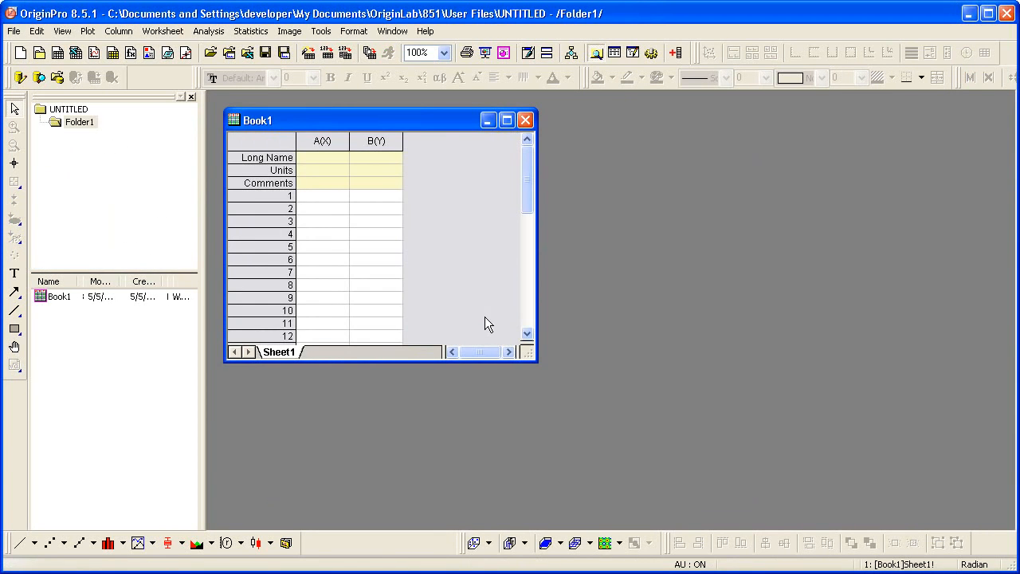
pyautogui.click(331, 54)
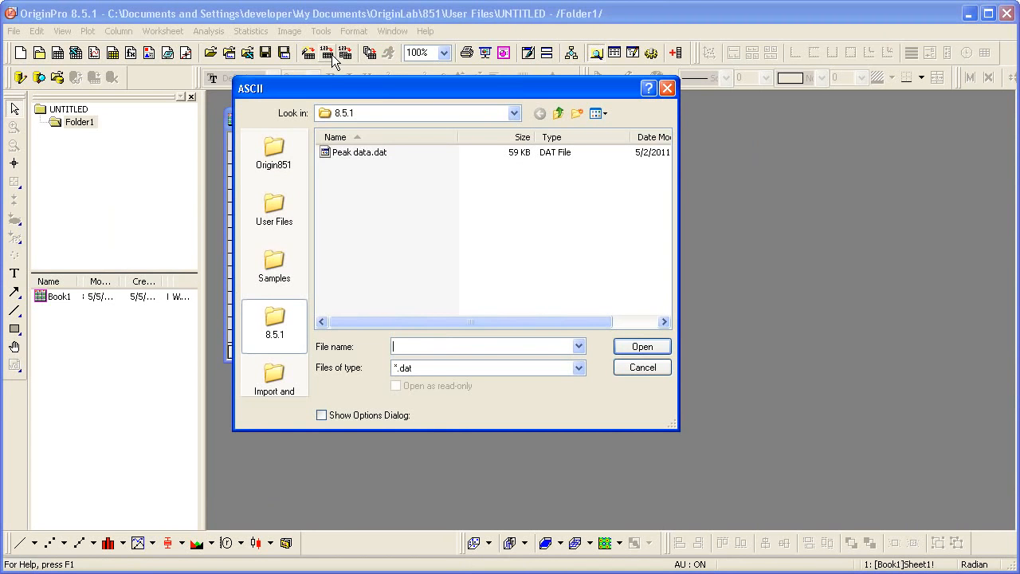
pyautogui.doubleClick(356, 153)
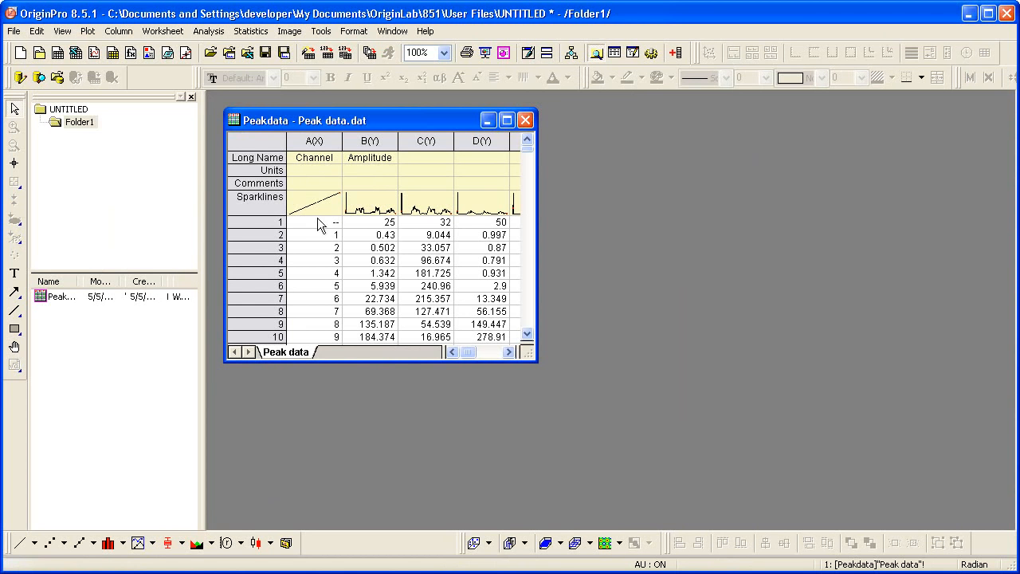
pyautogui.click(507, 120)
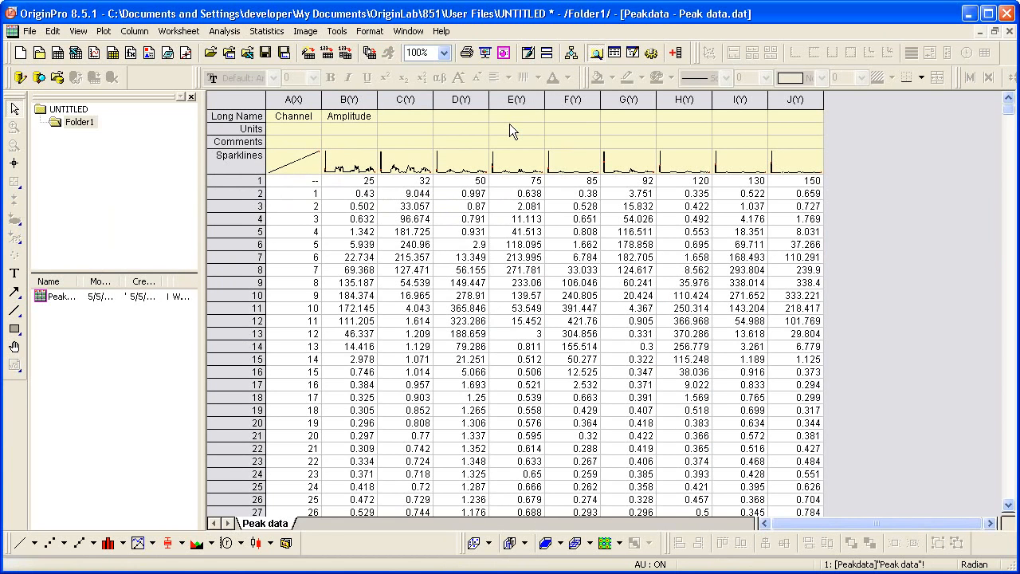
# Set column B's long name to Amplitude 1 and autofill the numbered names across to Amplitude 9 in column J
pyautogui.click(364, 121)
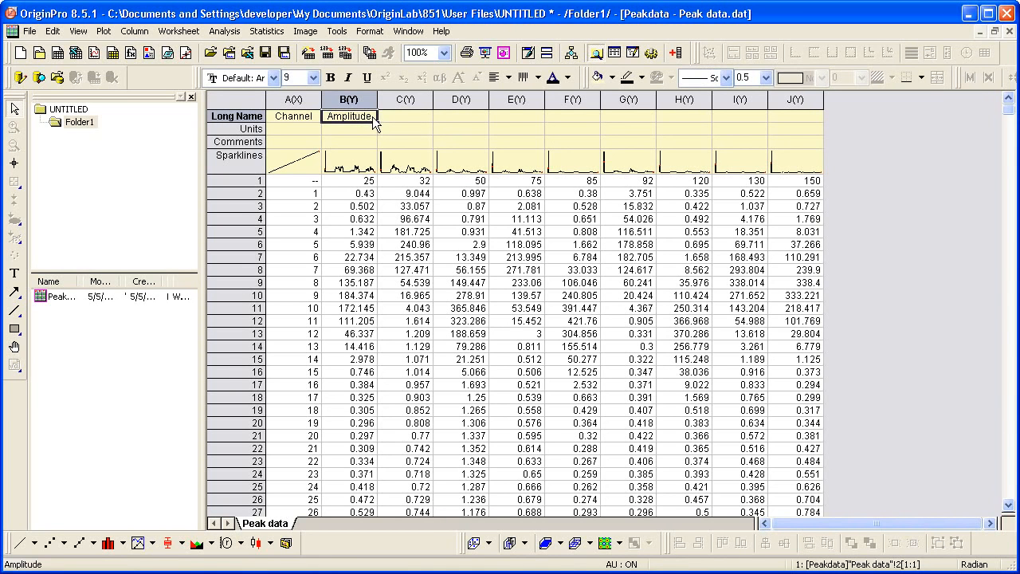
pyautogui.doubleClick(372, 116)
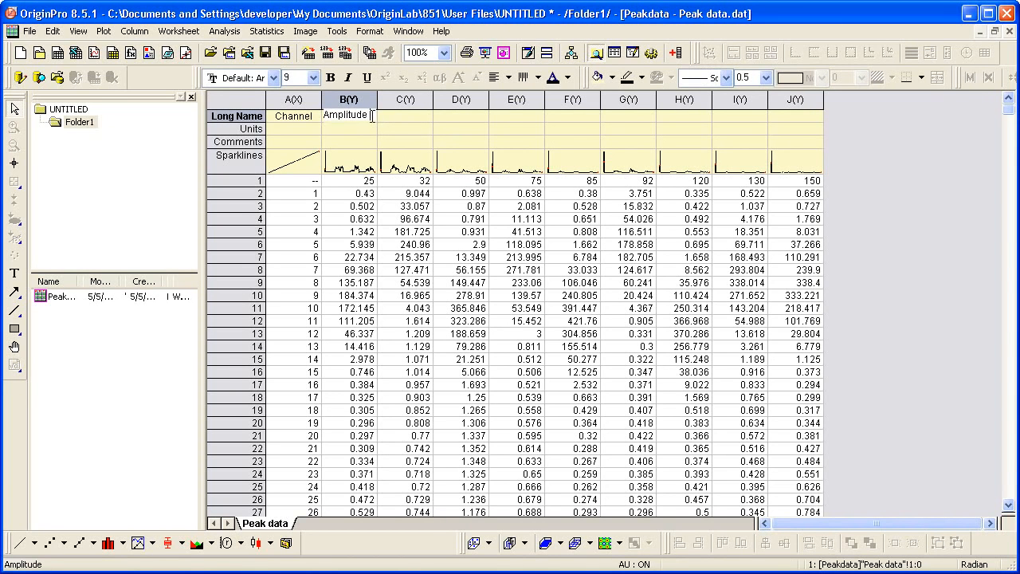
pyautogui.write('1')
pyautogui.press('Return')
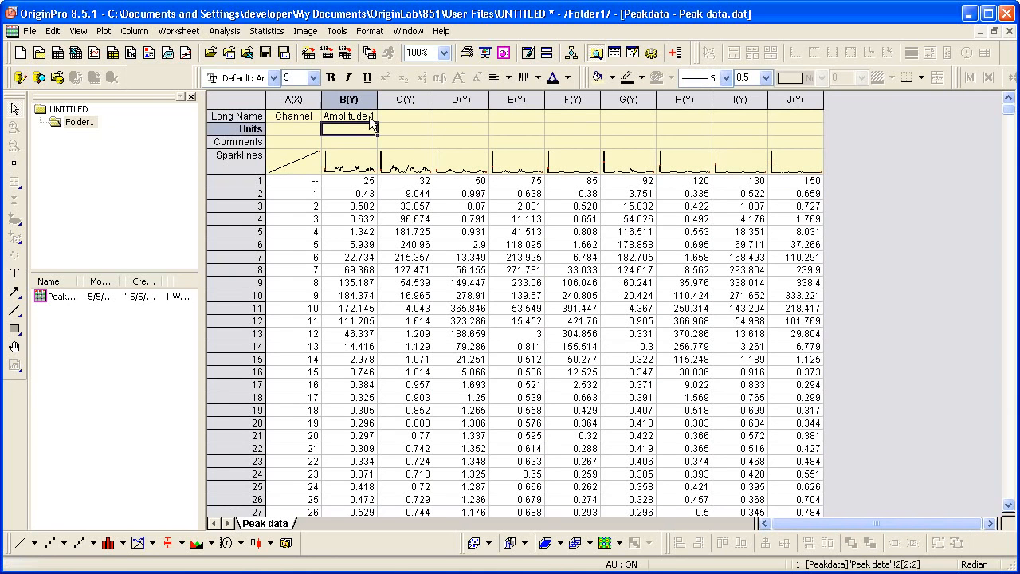
pyautogui.click(365, 117)
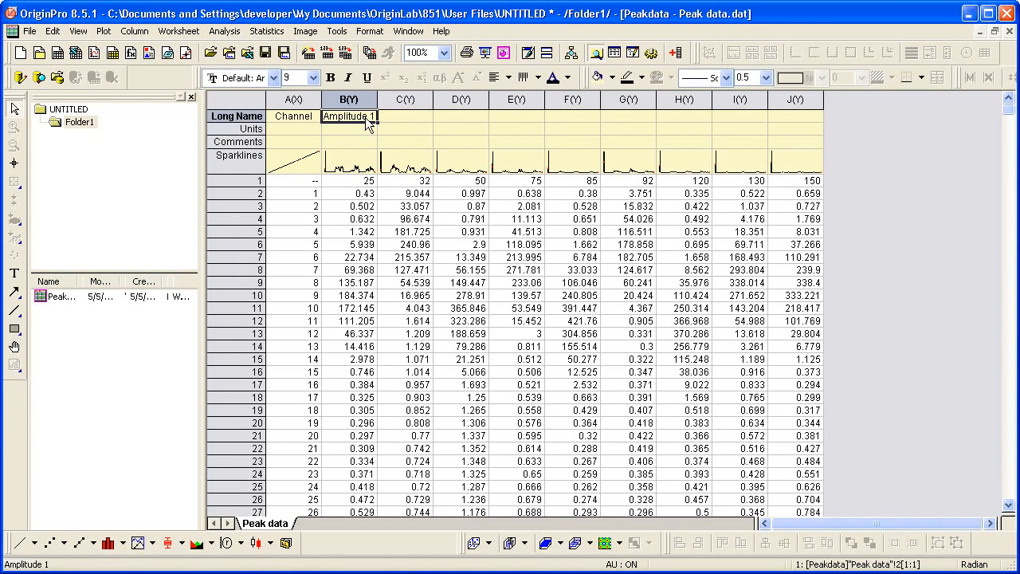
pyautogui.moveTo(377, 121); pyautogui.dragTo(801, 126)
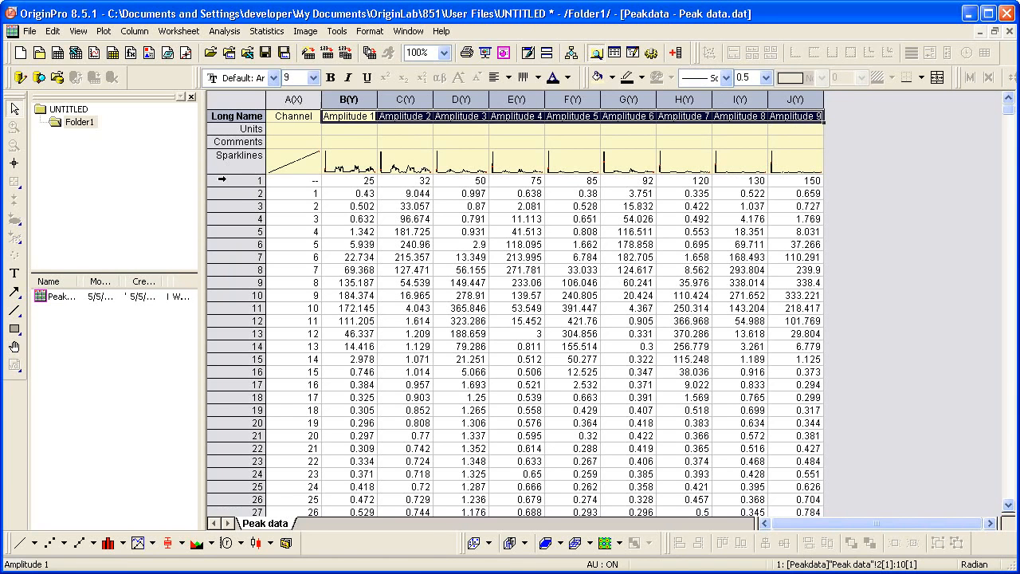
# Set data row 1 as a user parameters row in the worksheet header and delete the original row 1
pyautogui.click(222, 180)
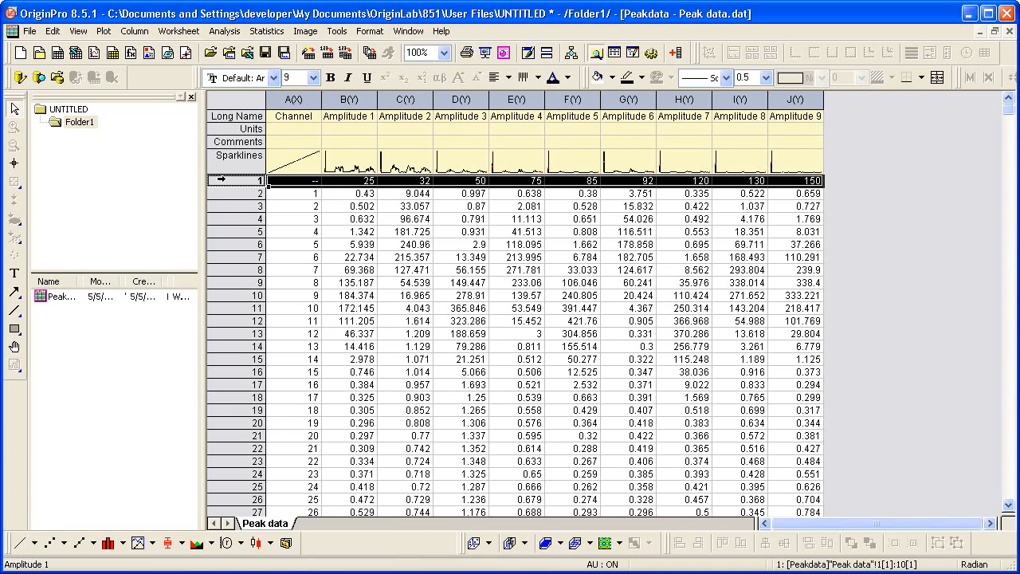
pyautogui.rightClick(227, 182)
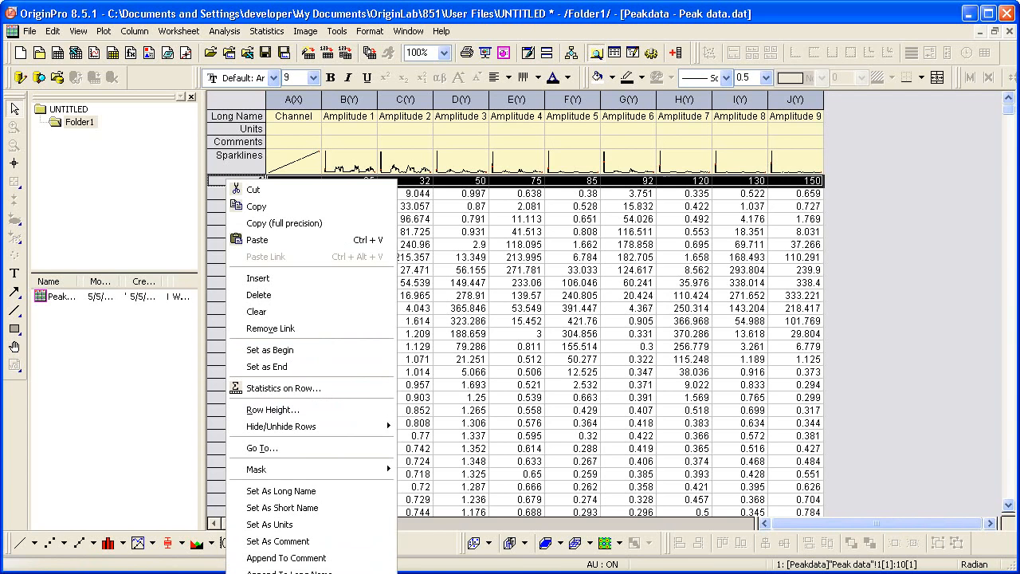
pyautogui.click(289, 573)
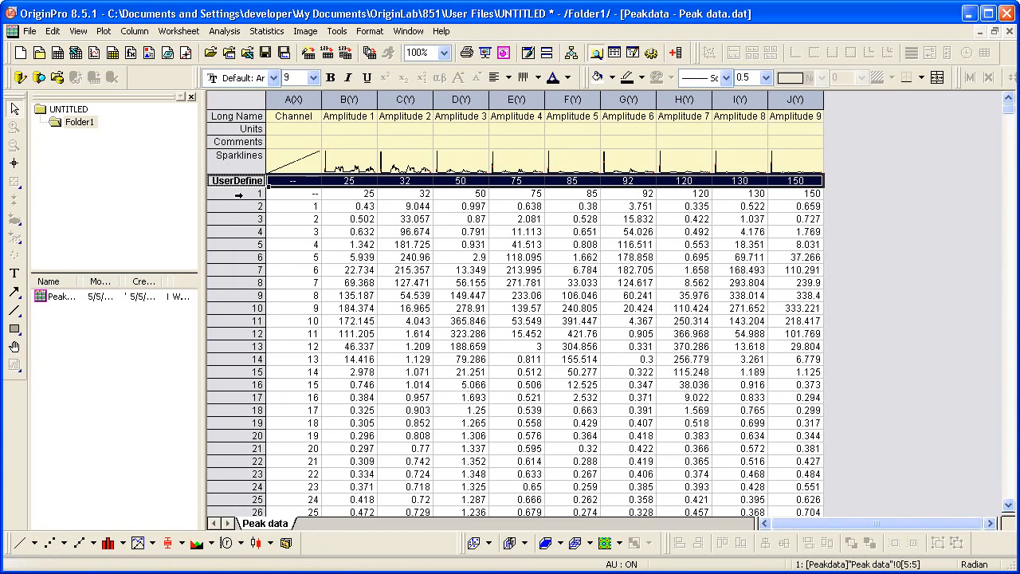
pyautogui.click(243, 193)
pyautogui.rightClick(247, 197)
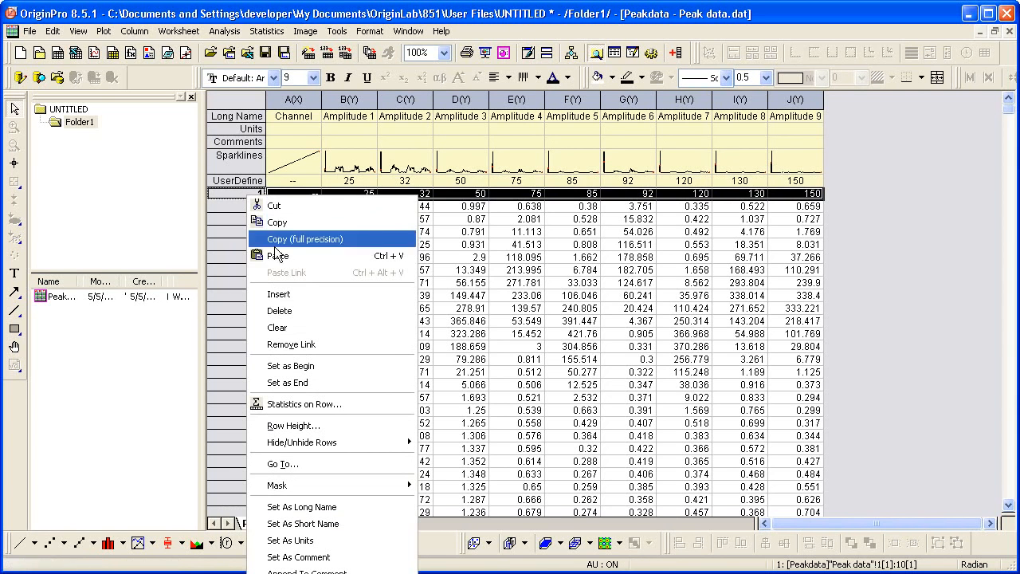
pyautogui.click(291, 310)
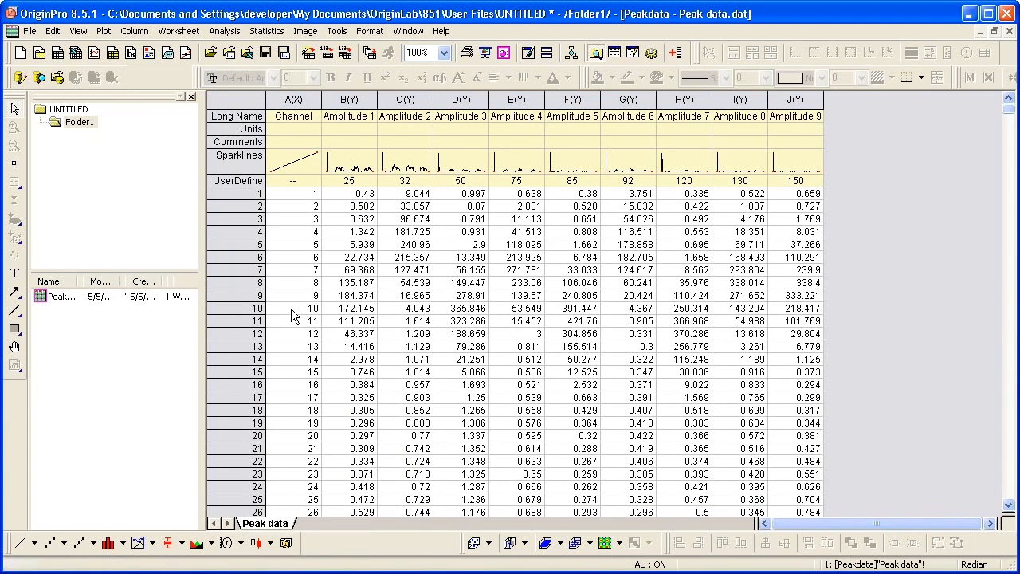
# Rename the user-defined parameter row to Temperature (deg F) and widen the row header column to fit the name
pyautogui.rightClick(236, 180)
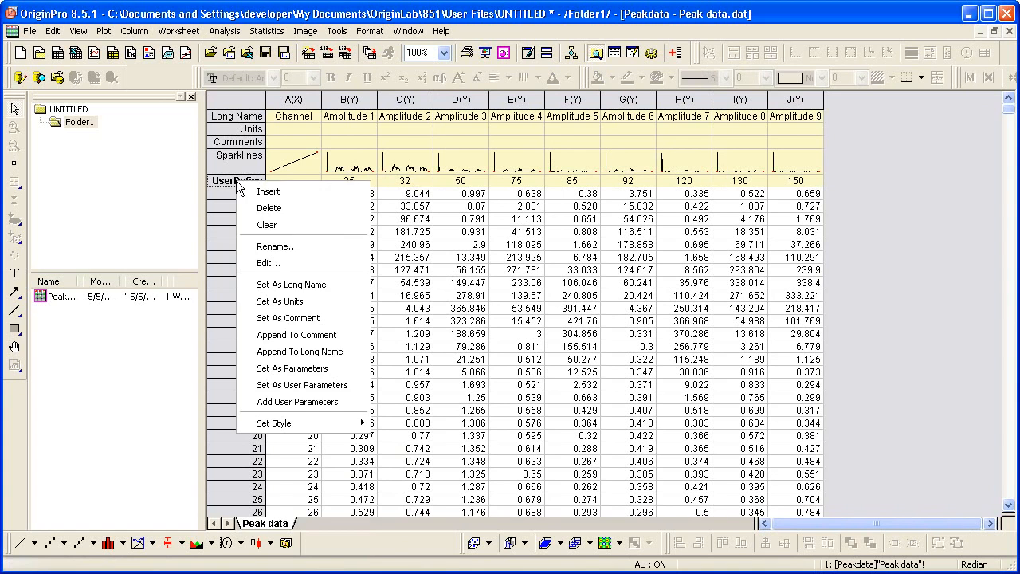
pyautogui.click(285, 246)
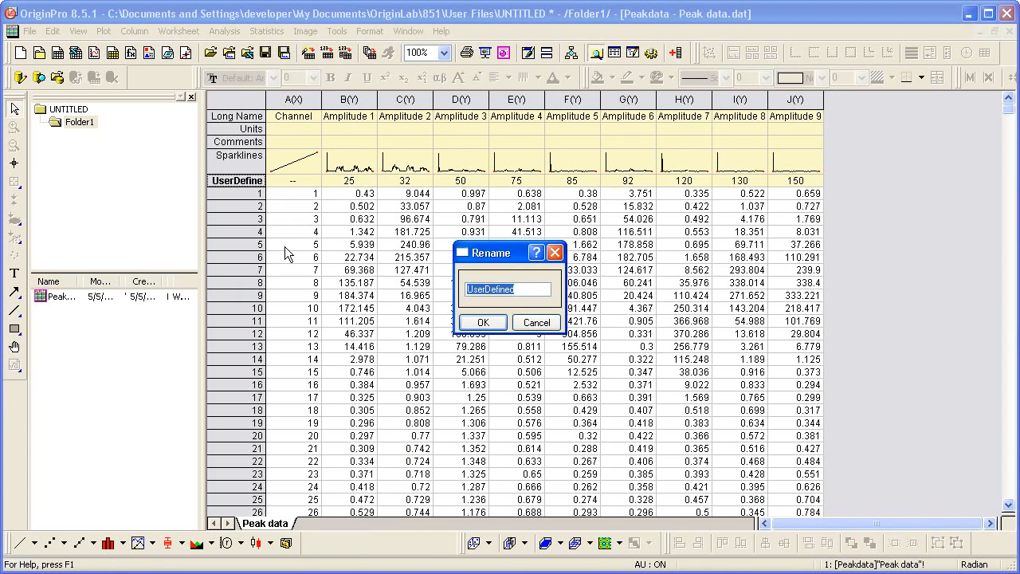
pyautogui.write('Temperature (deg')
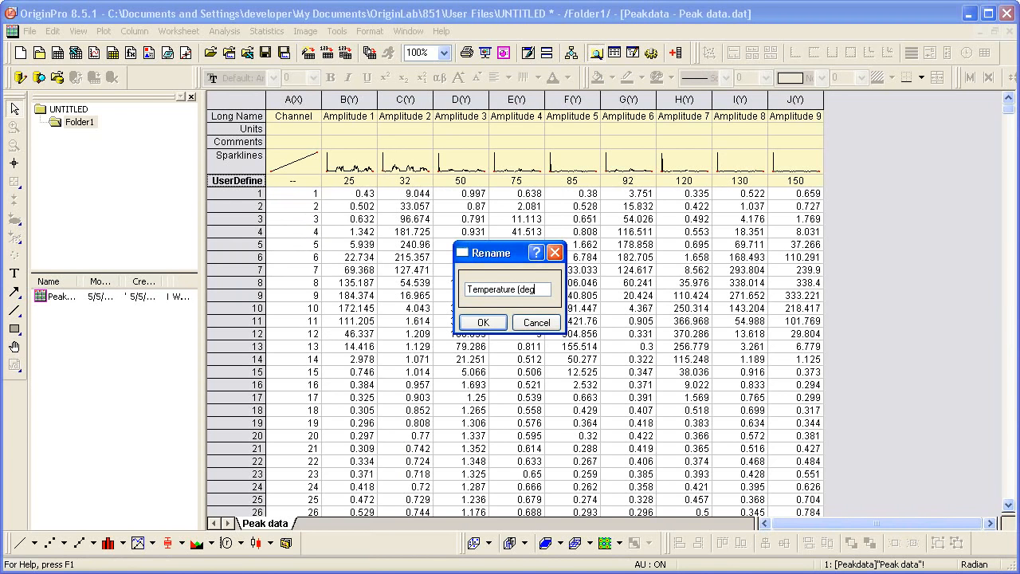
pyautogui.write(' F)')
pyautogui.click(481, 323)
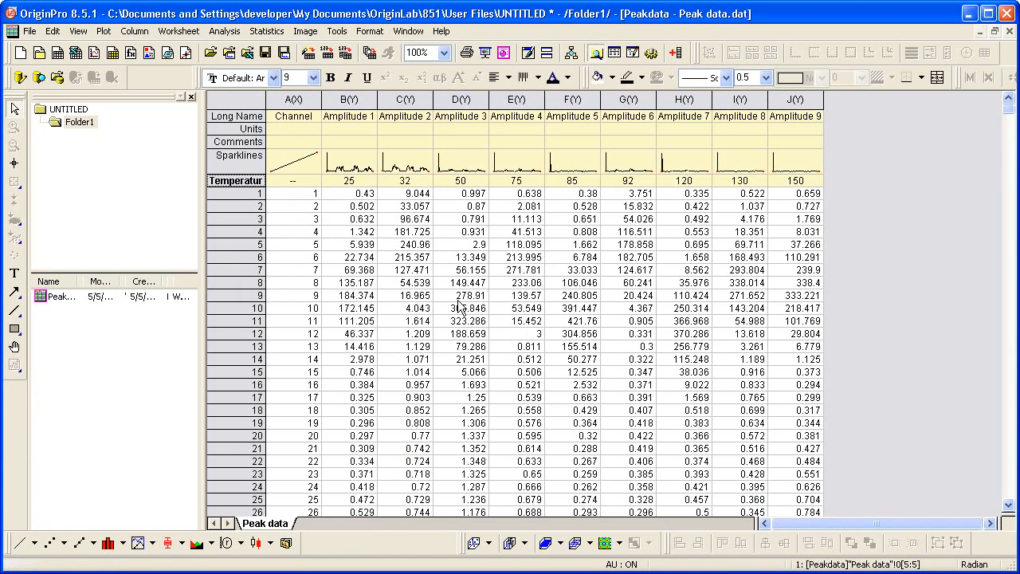
pyautogui.moveTo(266, 99); pyautogui.dragTo(307, 114)
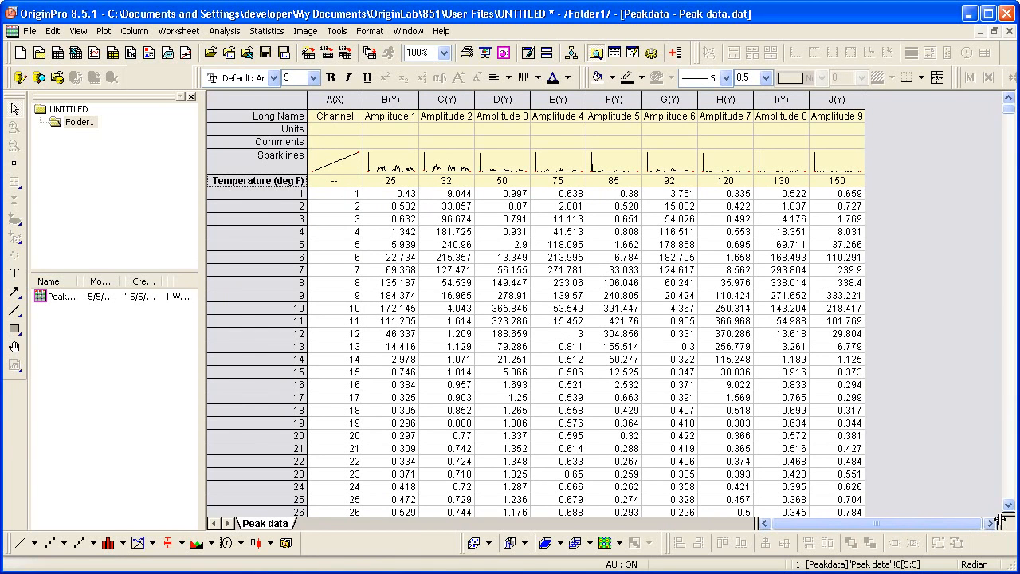
# Split the worksheet into two panes after the Channel column, restore the window size and bring columns I and J into the second pane
pyautogui.moveTo(1001, 519); pyautogui.dragTo(355, 514)
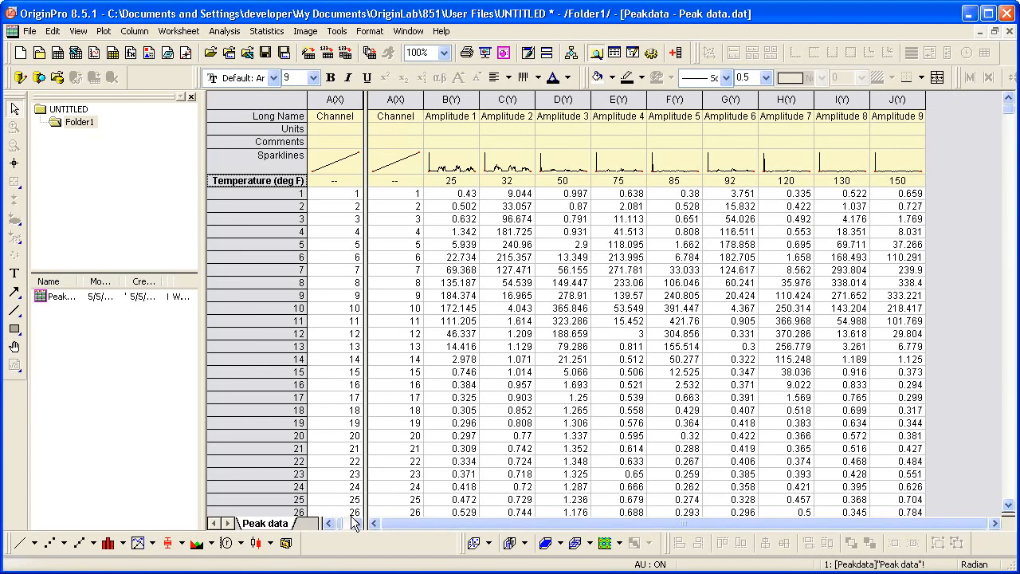
pyautogui.click(995, 31)
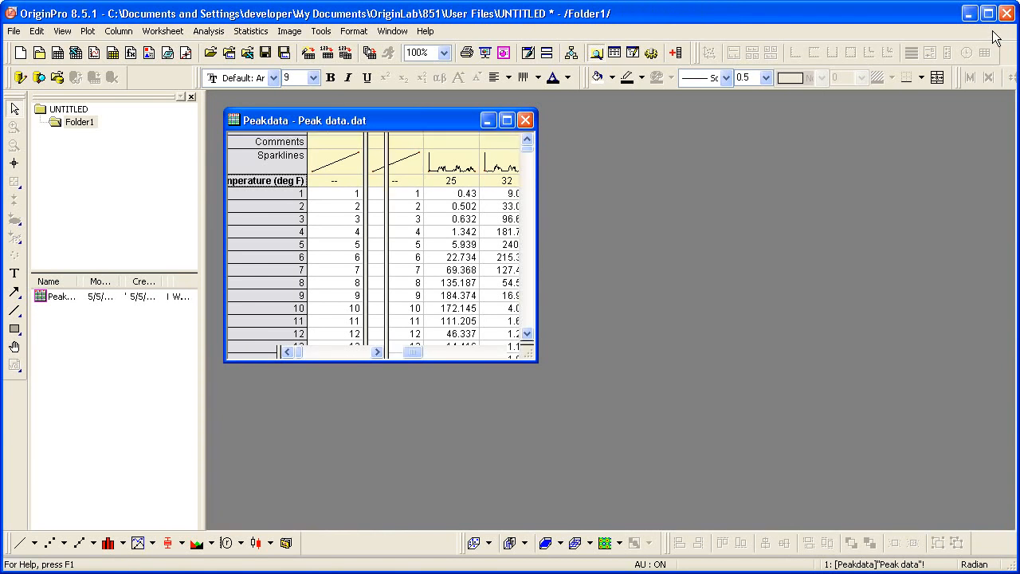
pyautogui.moveTo(409, 355); pyautogui.dragTo(490, 356)
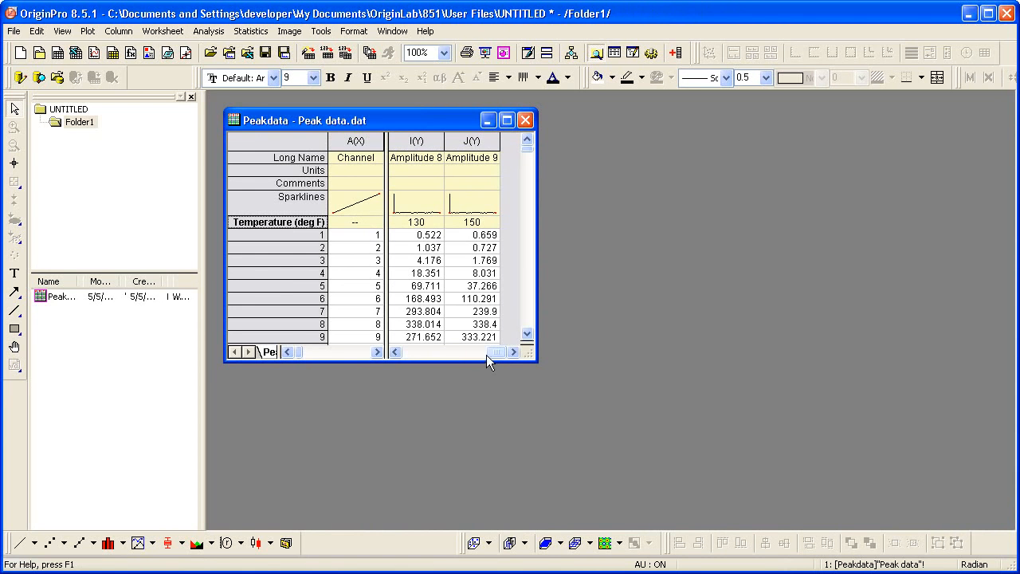
# Plot the entire worksheet as a 9 Panel multi-curve graph and maximize the graph window
pyautogui.click(321, 140)
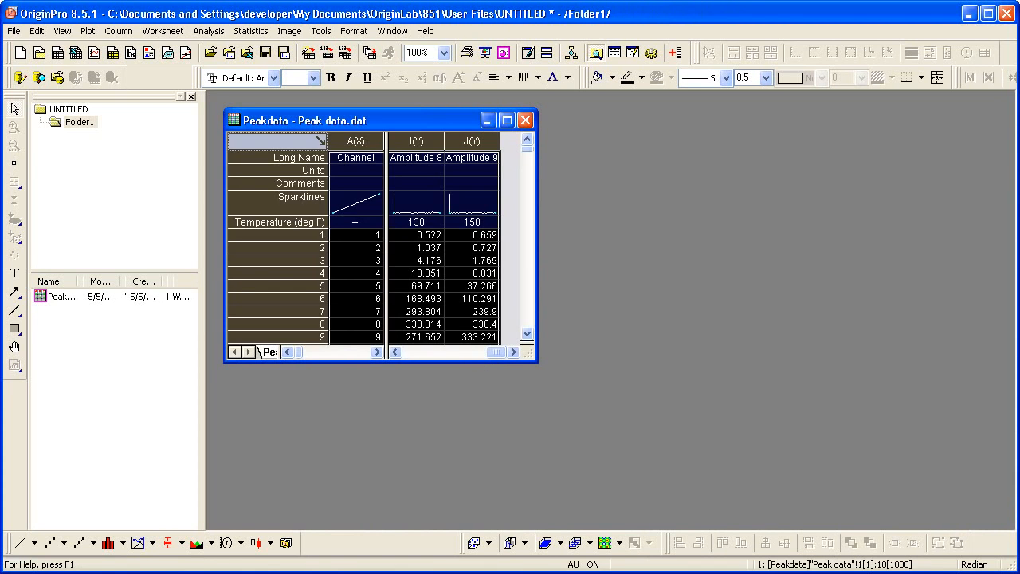
pyautogui.click(88, 32)
pyautogui.moveTo(140, 118)
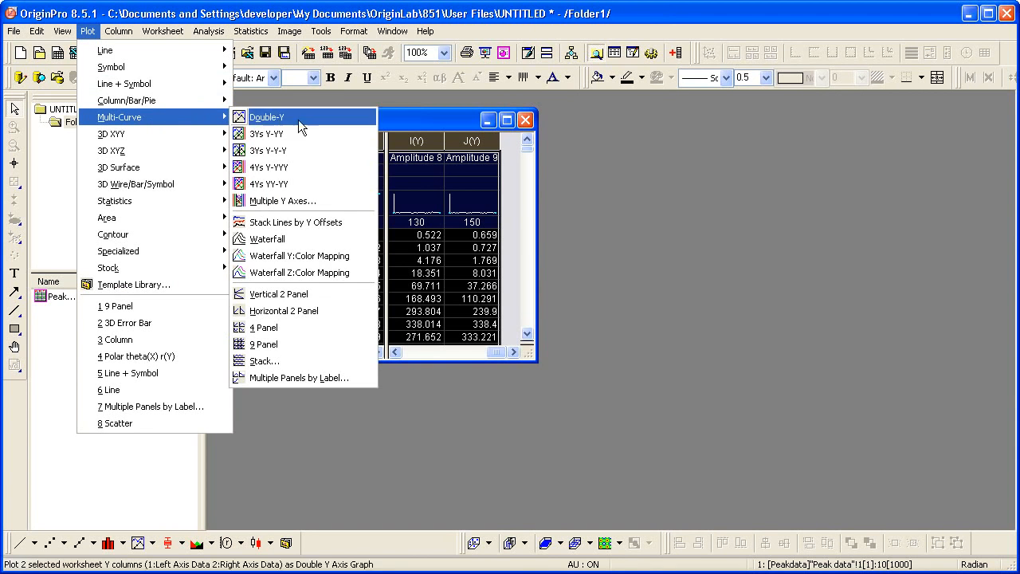
pyautogui.click(322, 343)
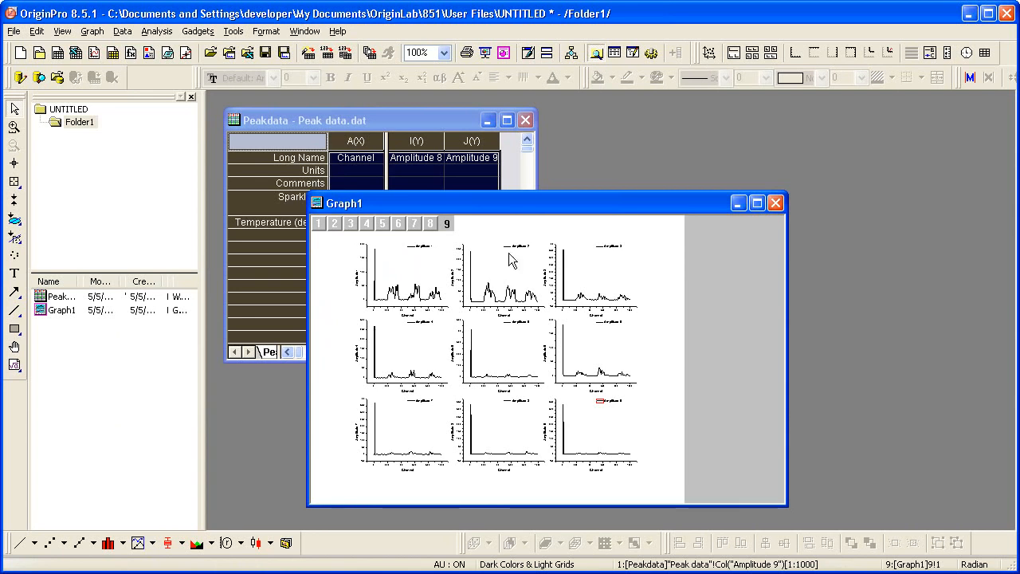
pyautogui.doubleClick(528, 204)
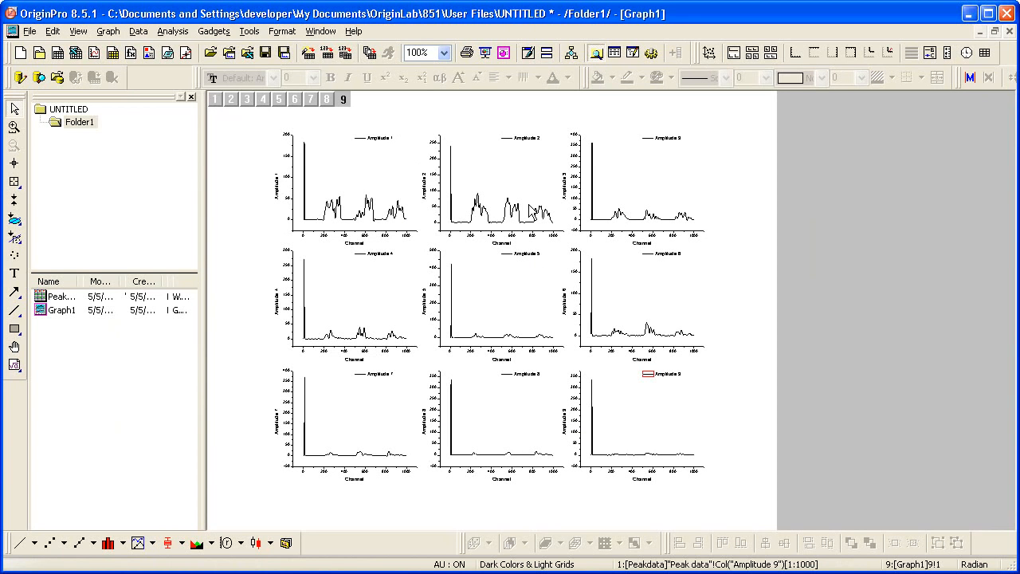
# Update the legends on the whole page to use User Parameter 1 as the auto legend translation mode
pyautogui.click(109, 31)
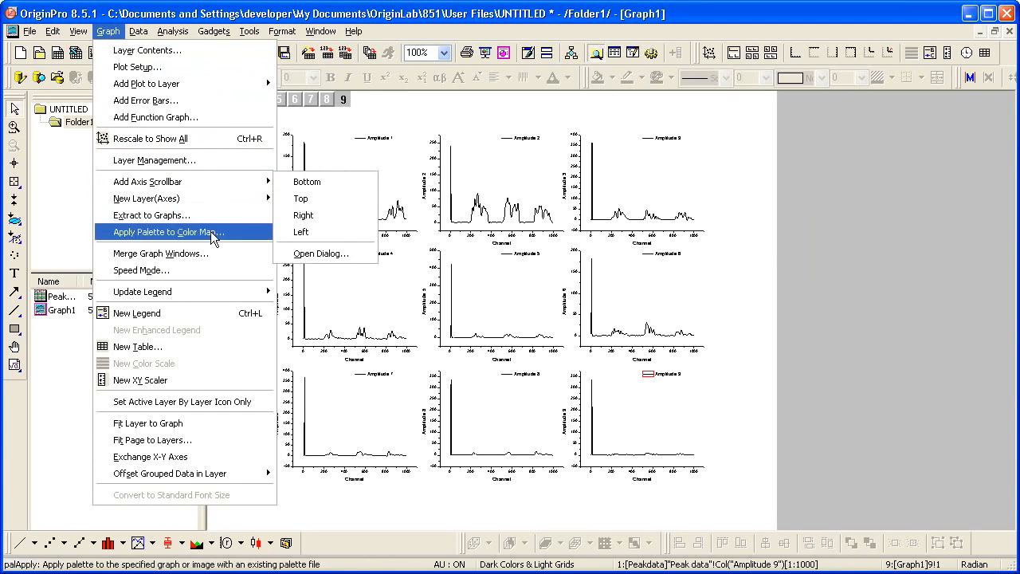
pyautogui.moveTo(240, 298)
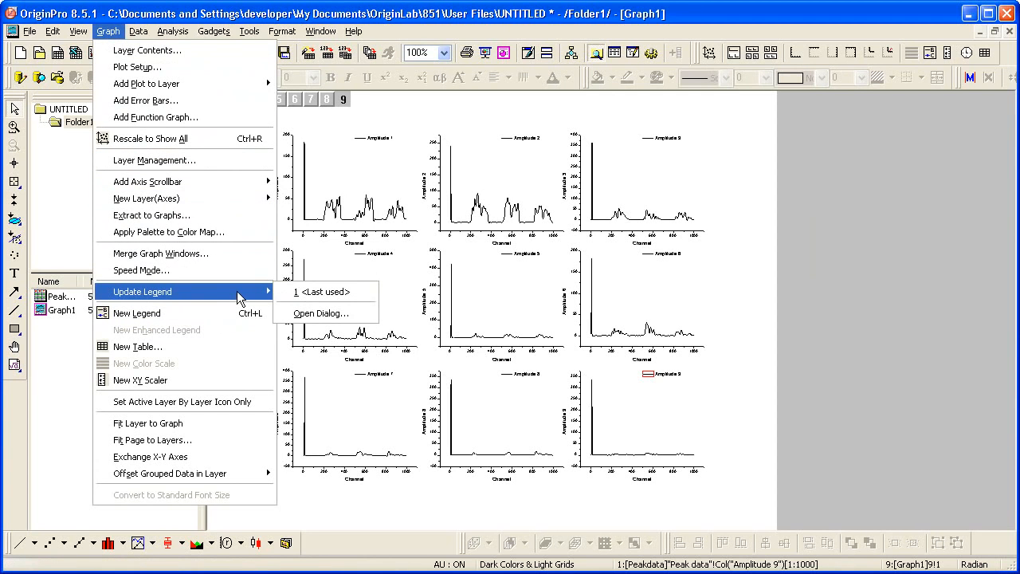
pyautogui.click(354, 313)
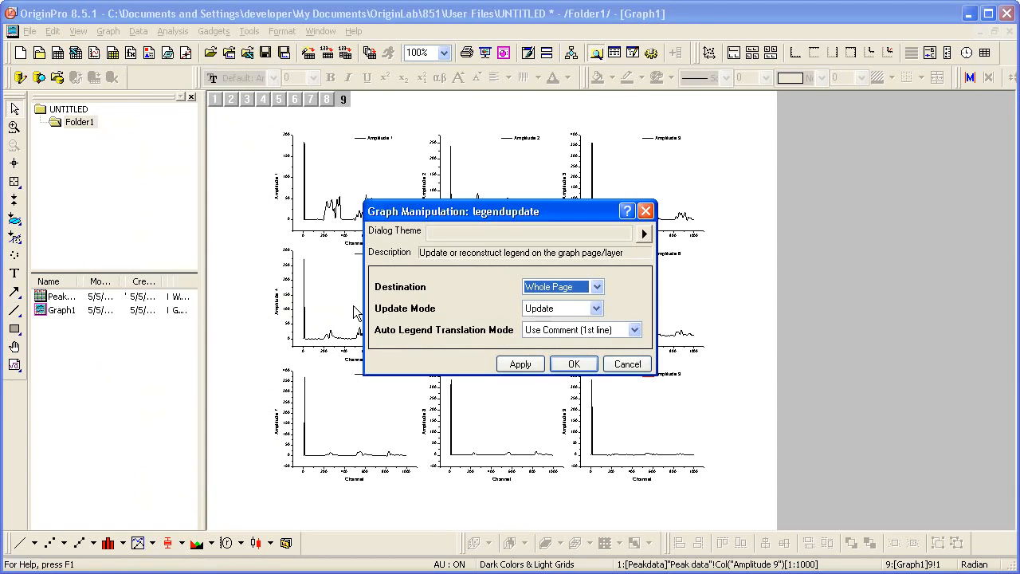
pyautogui.click(634, 333)
pyautogui.click(626, 374)
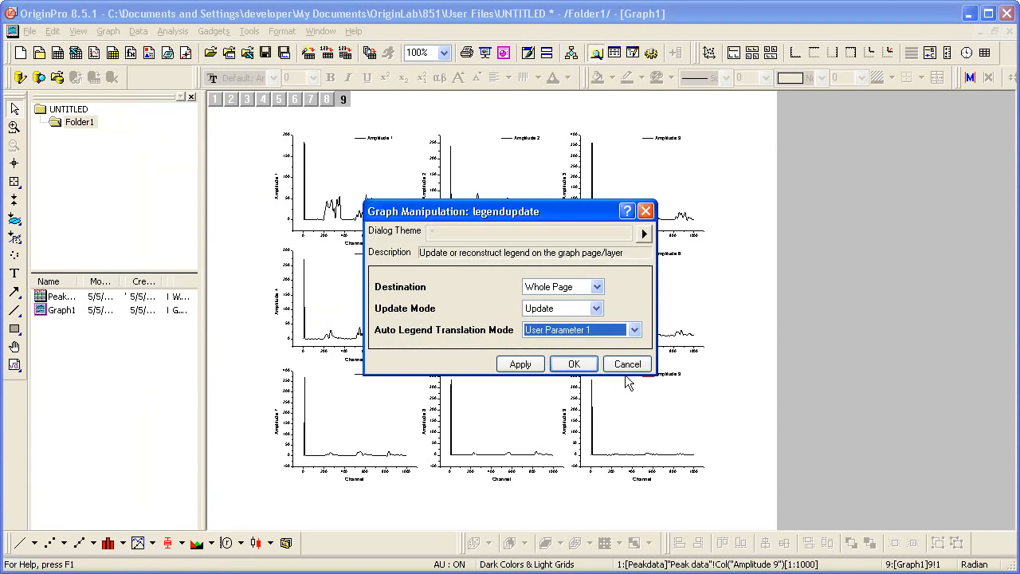
pyautogui.click(576, 365)
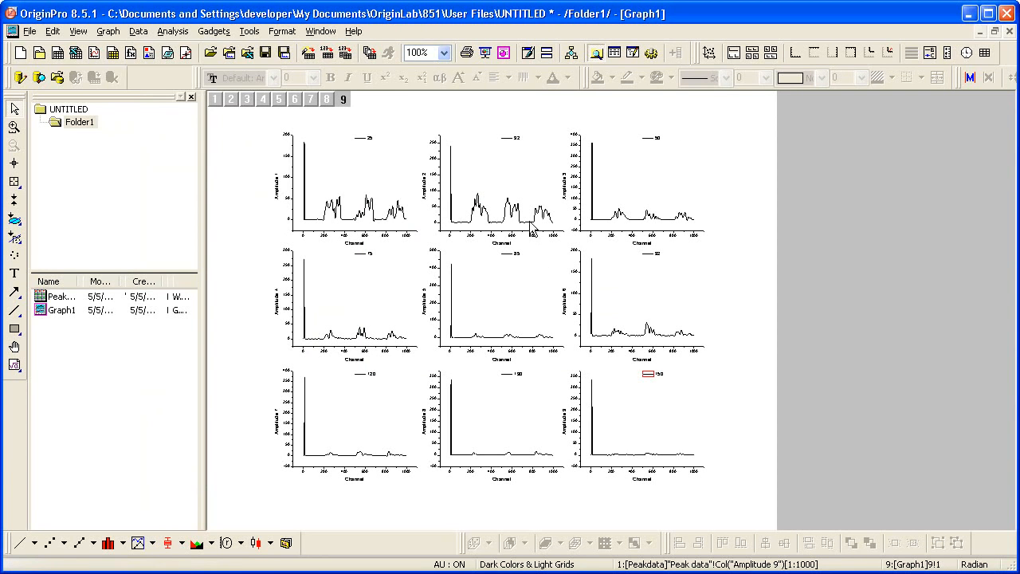
# Rescale the axes of the Amplitude 2 panel to enclose its three peak groups, leaving out the tall initial spike
pyautogui.click(511, 185)
pyautogui.click(511, 185)
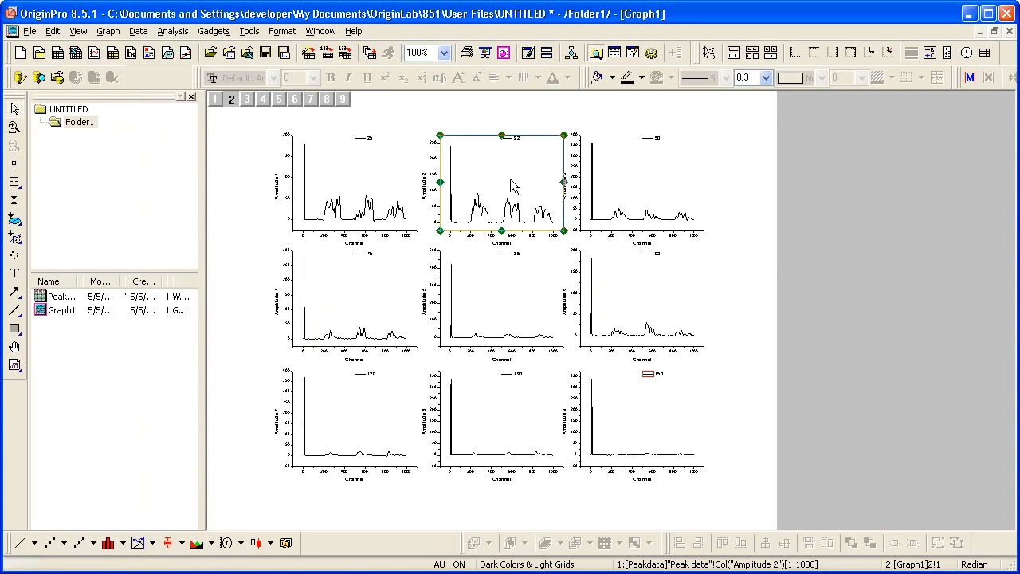
pyautogui.click(524, 130)
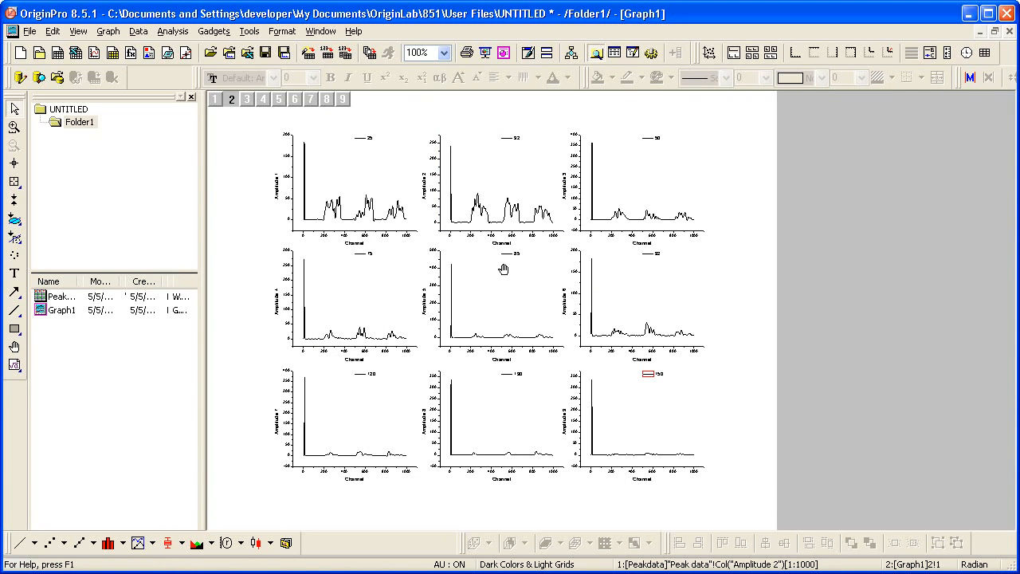
pyautogui.scroll(5, 503, 269)
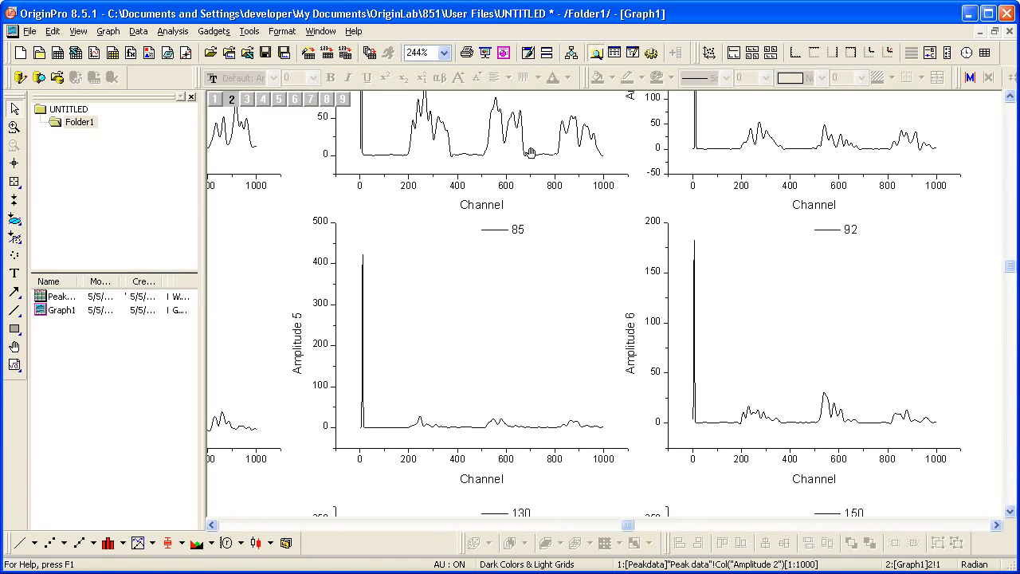
pyautogui.moveTo(532, 124); pyautogui.dragTo(614, 344)
pyautogui.scroll(2, 515, 387)
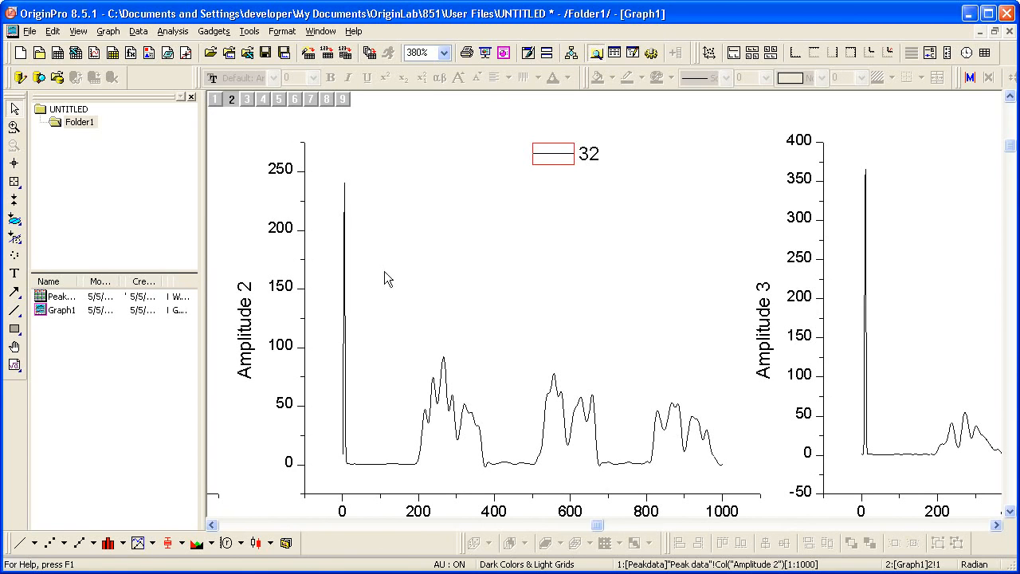
pyautogui.click(14, 127)
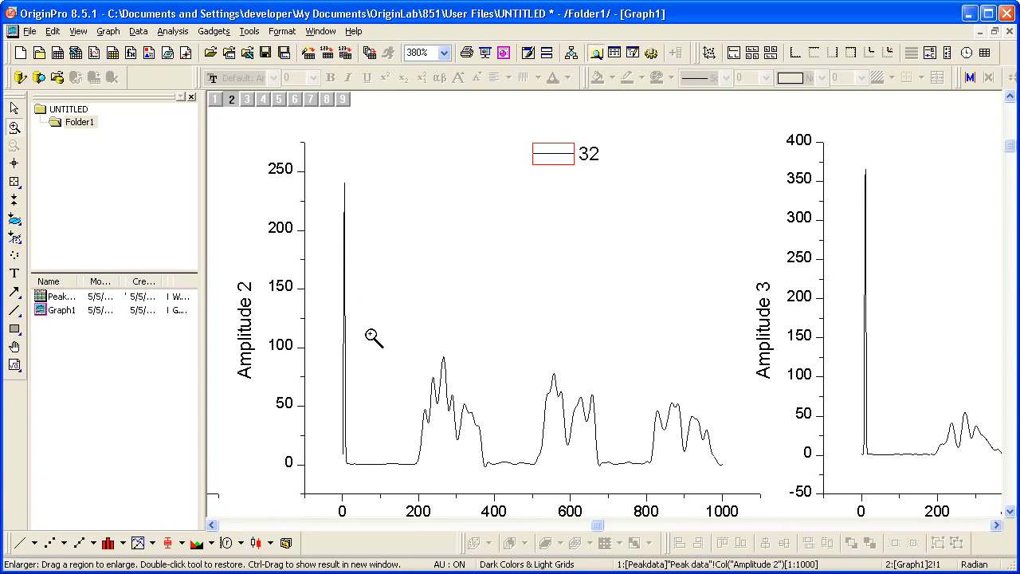
pyautogui.moveTo(370, 329); pyautogui.dragTo(741, 520)
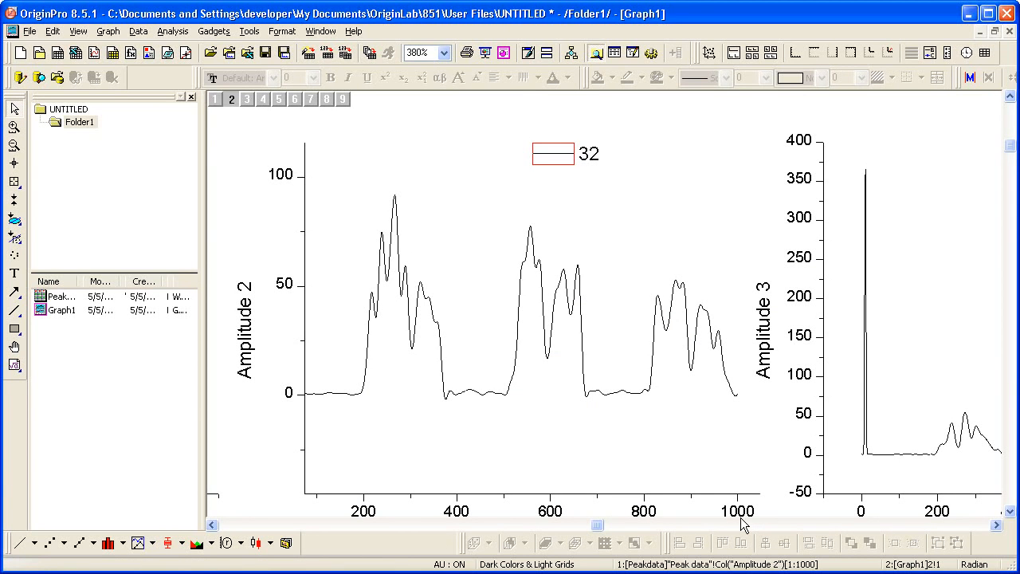
# Copy the format of the Amplitude 2 panel and paste it onto the graph page so all nine panels share its axis scales
pyautogui.click(658, 451)
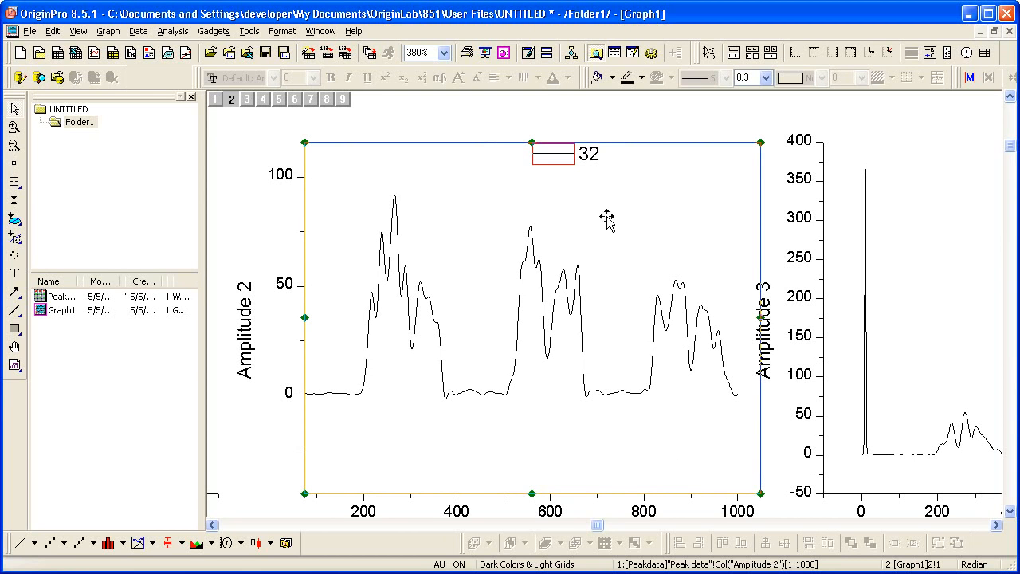
pyautogui.rightClick(576, 194)
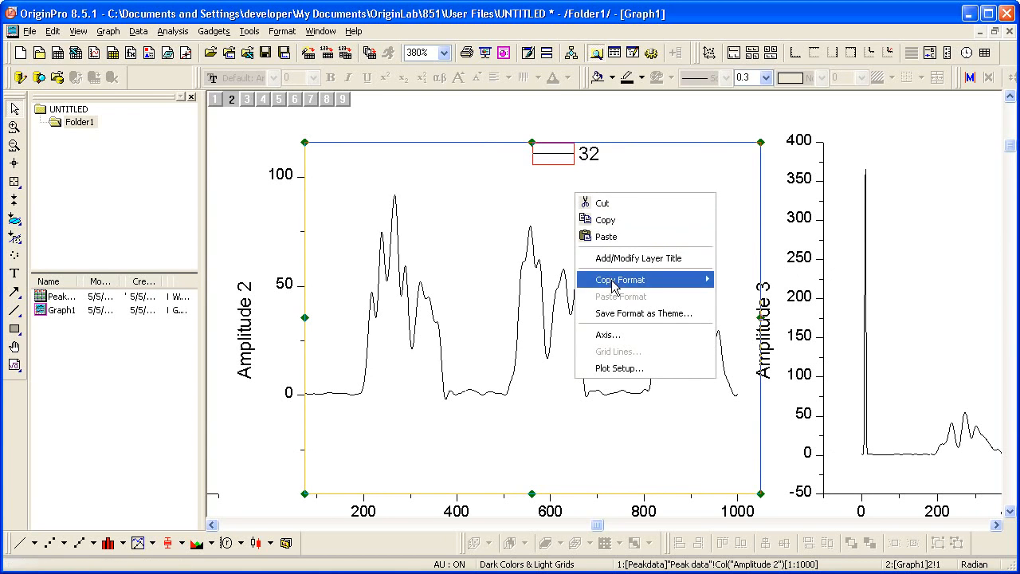
pyautogui.moveTo(613, 284)
pyautogui.click(742, 315)
pyautogui.click(444, 53)
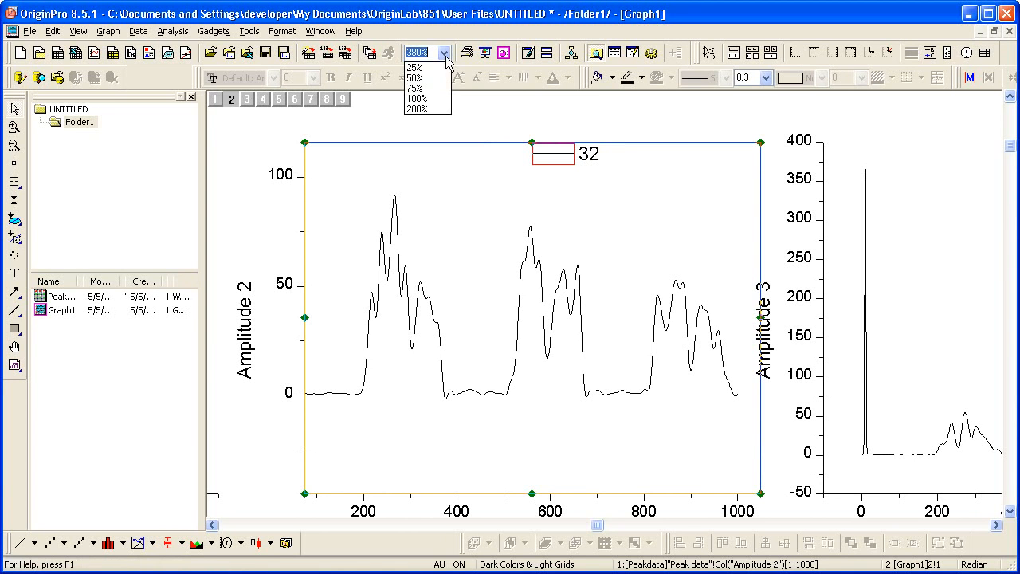
pyautogui.click(437, 104)
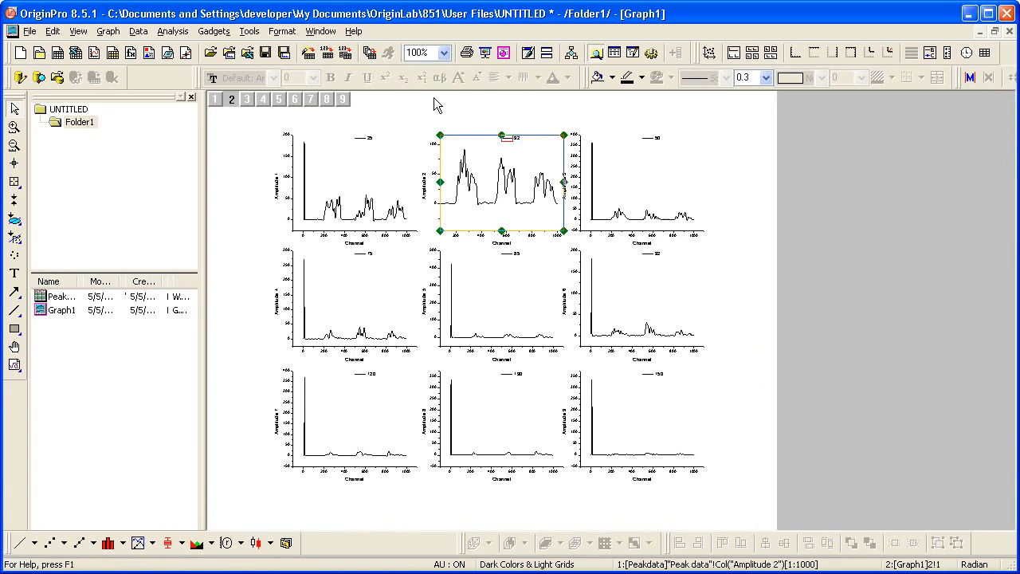
pyautogui.click(729, 141)
pyautogui.rightClick(694, 127)
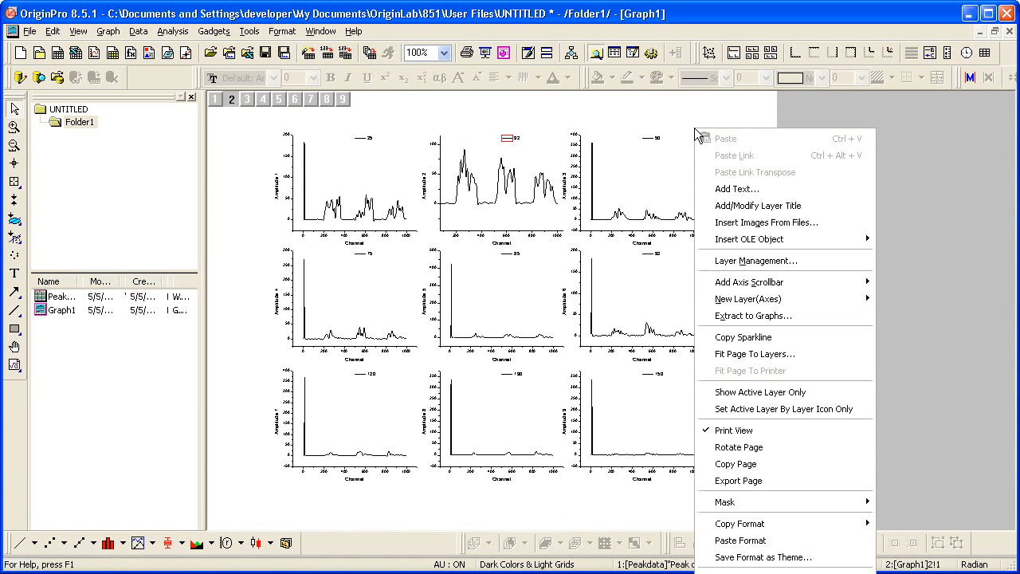
pyautogui.click(741, 541)
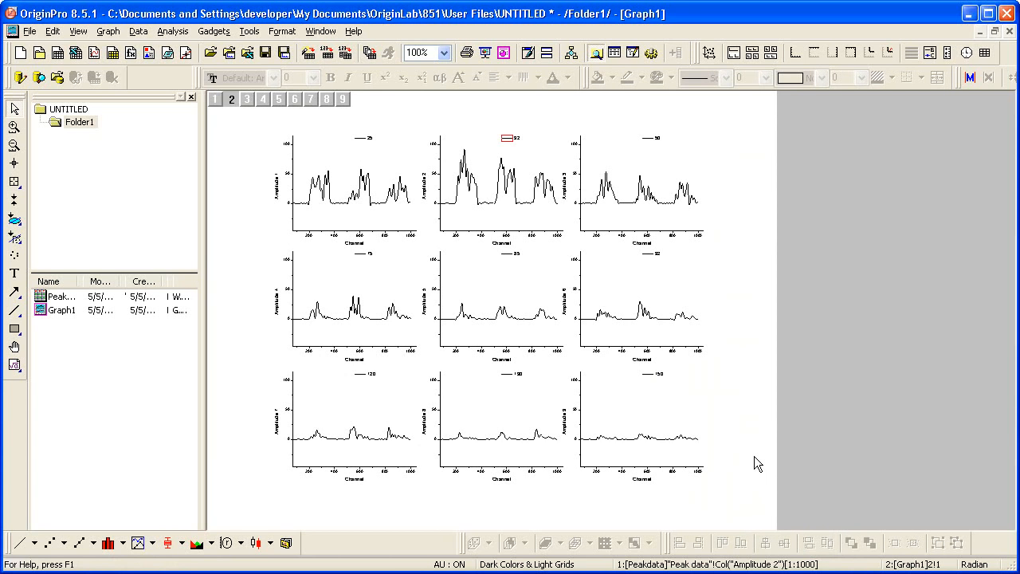
# Extract layer 2 to a separate full-page graph, keeping the source graph, and maximize the new graph window
pyautogui.click(510, 225)
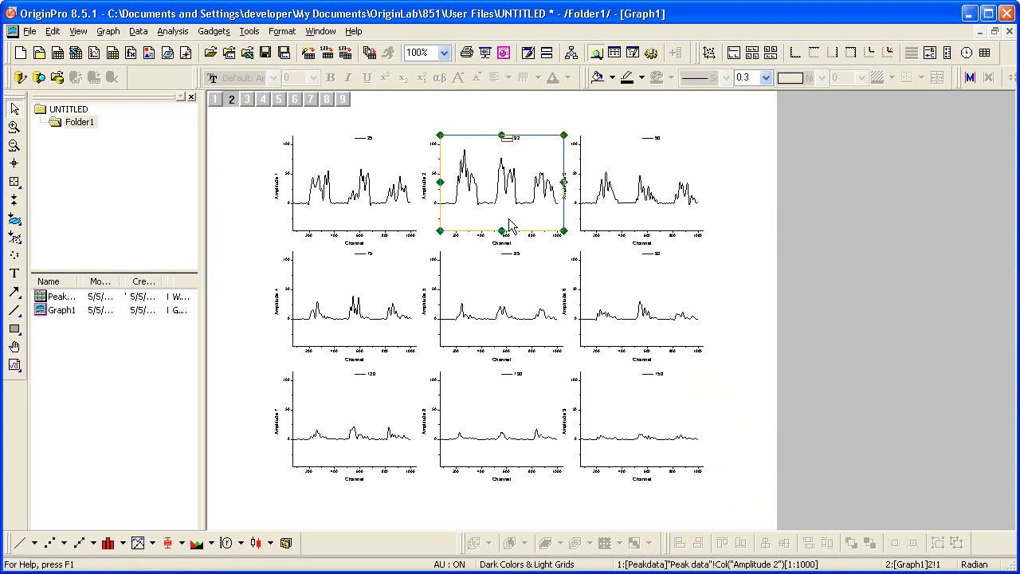
pyautogui.click(116, 35)
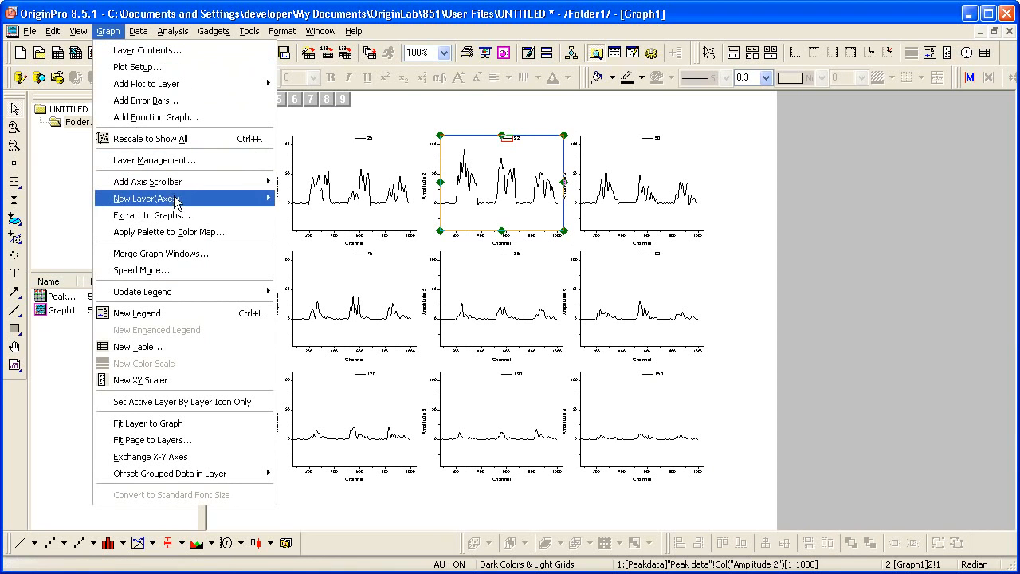
pyautogui.click(217, 214)
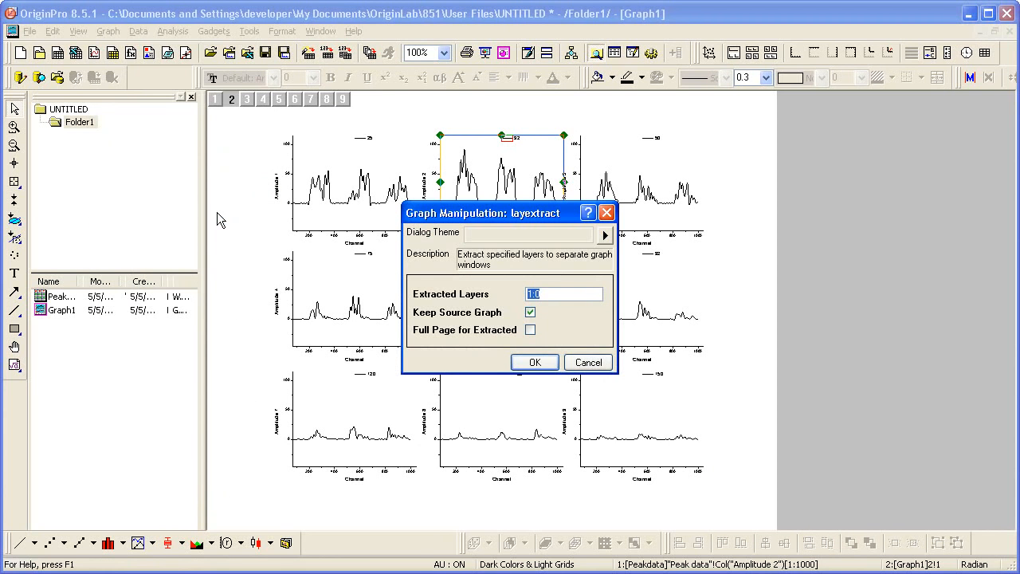
pyautogui.click(561, 294)
pyautogui.moveTo(562, 294); pyautogui.dragTo(505, 295)
pyautogui.write('2')
pyautogui.click(529, 329)
pyautogui.click(532, 363)
pyautogui.moveTo(551, 228); pyautogui.dragTo(606, 145)
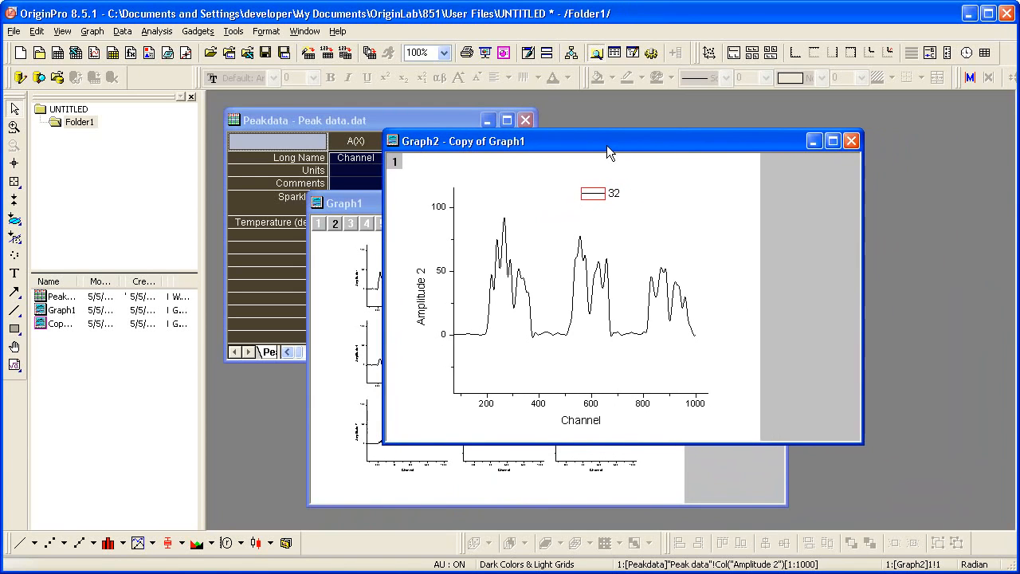
pyautogui.doubleClick(607, 145)
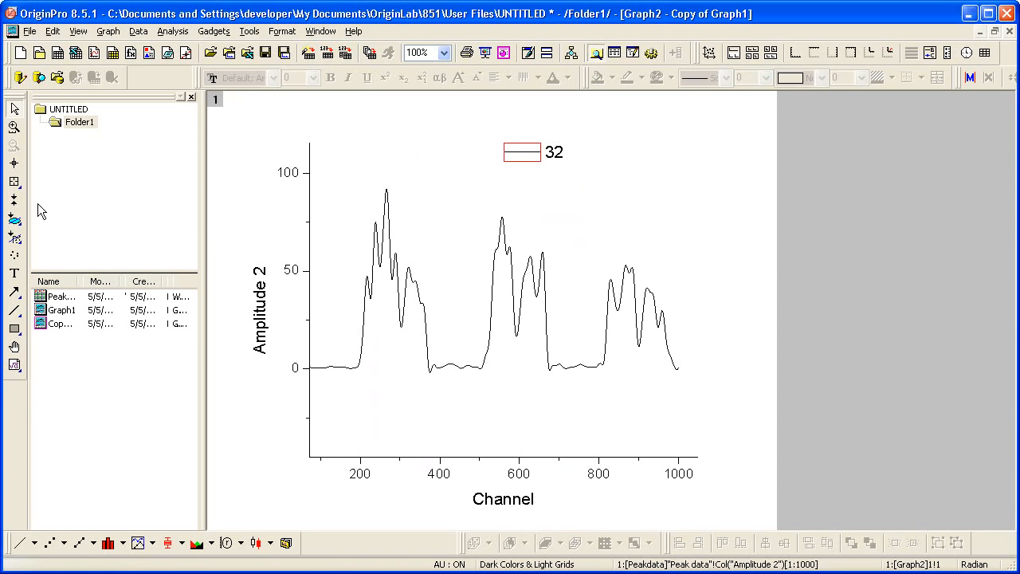
# Mark the first peak group of the Amplitude 2 curve as the data range, from about channel 119 to 376
pyautogui.click(13, 224)
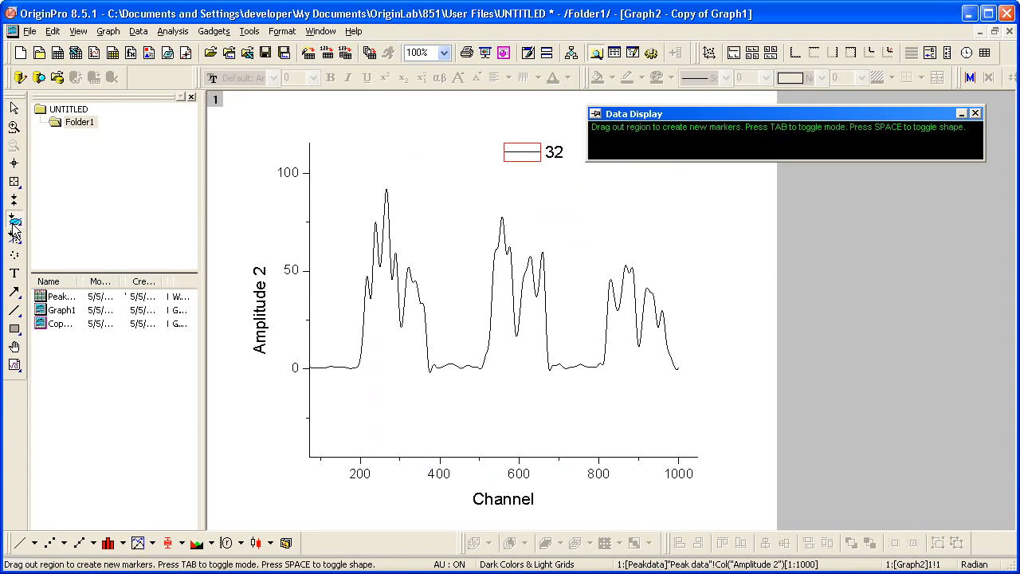
pyautogui.moveTo(327, 181)
pyautogui.mouseDown()
pyautogui.moveTo(342, 296)
pyautogui.moveTo(376, 373)
pyautogui.moveTo(448, 388)
pyautogui.mouseUp()
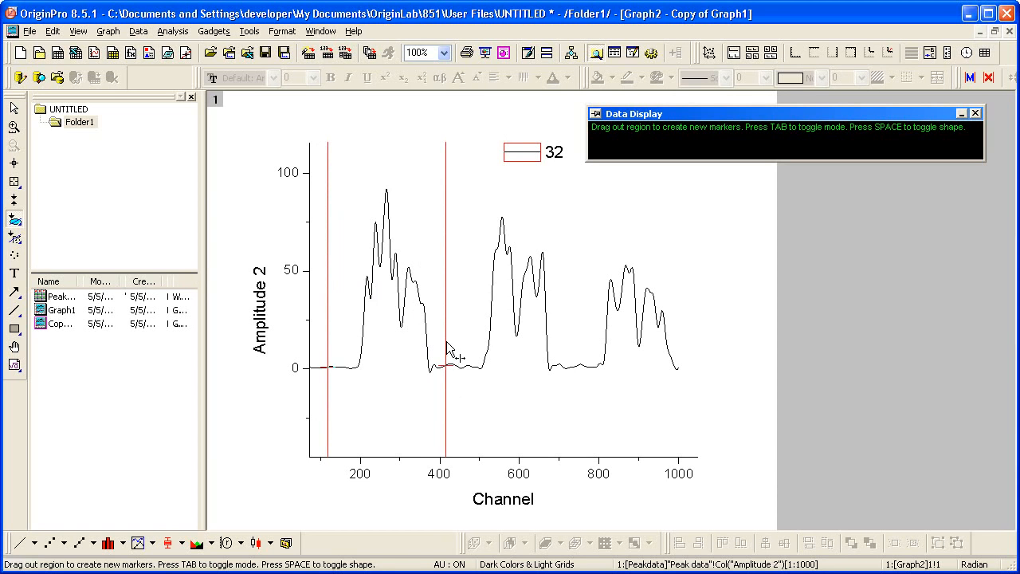
pyautogui.press('Tab')
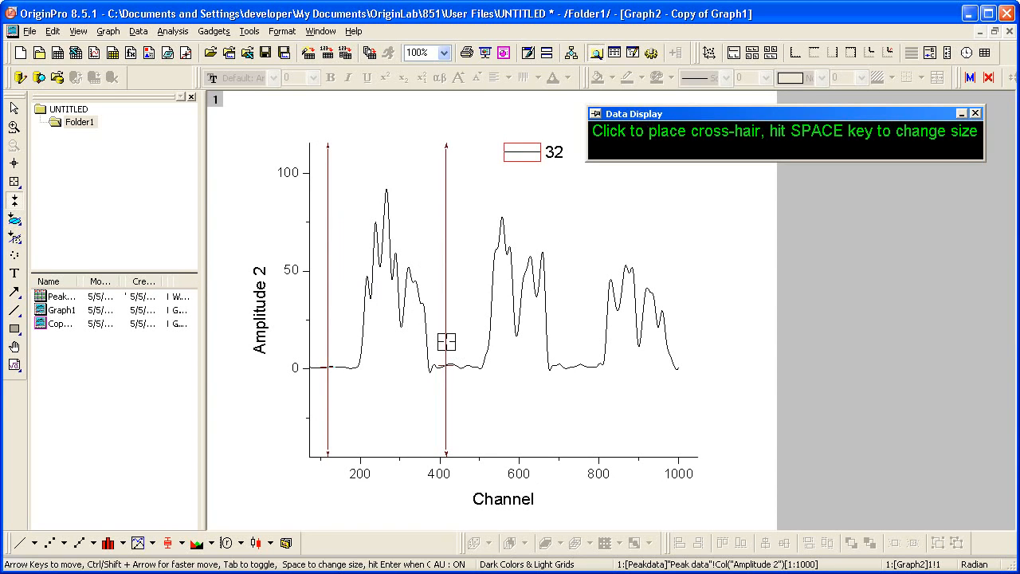
pyautogui.moveTo(446, 342); pyautogui.dragTo(439, 345)
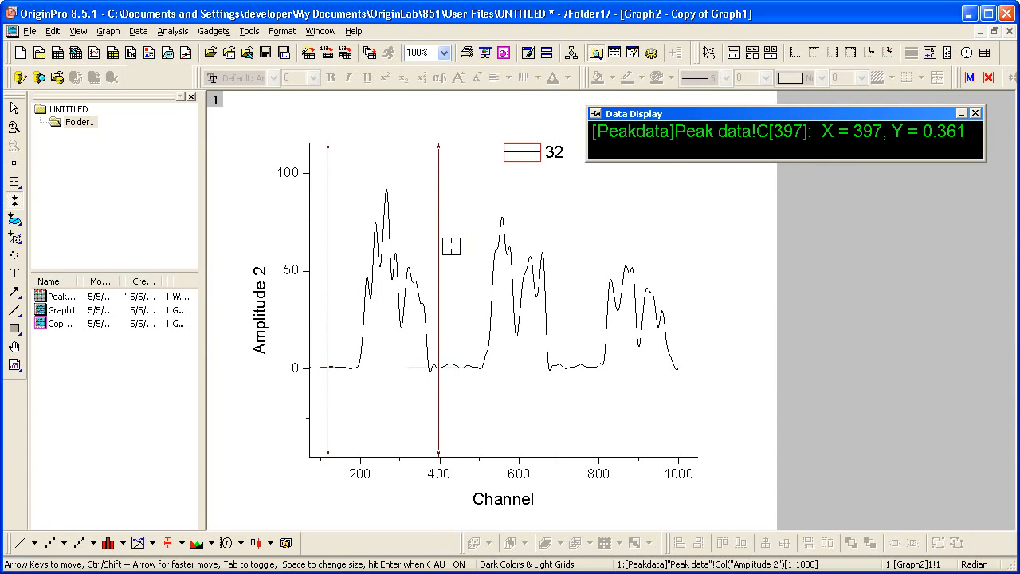
pyautogui.scroll(2, 451, 247)
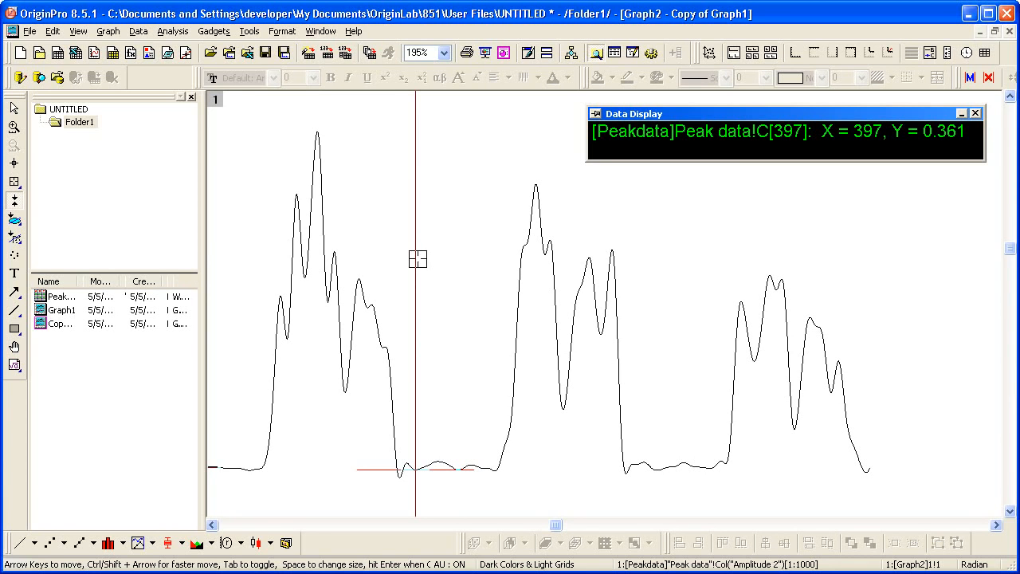
pyautogui.moveTo(416, 261); pyautogui.dragTo(400, 268)
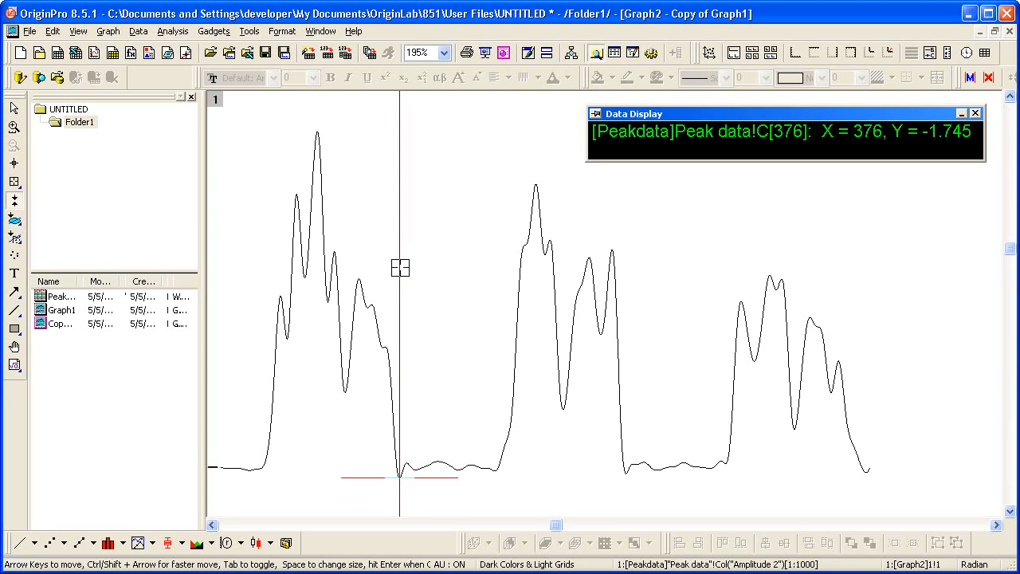
pyautogui.press('Escape')
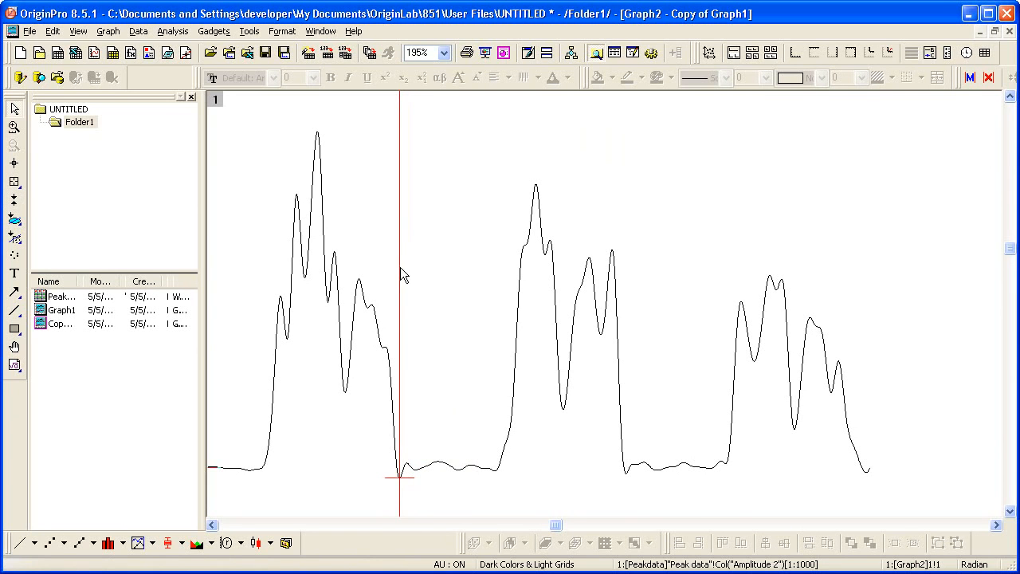
pyautogui.click(443, 53)
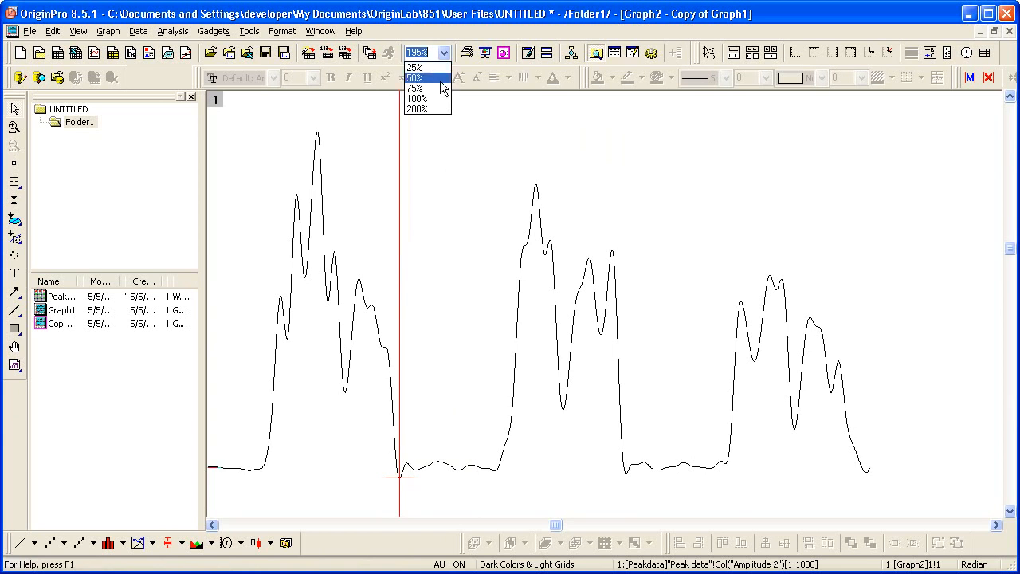
pyautogui.click(440, 98)
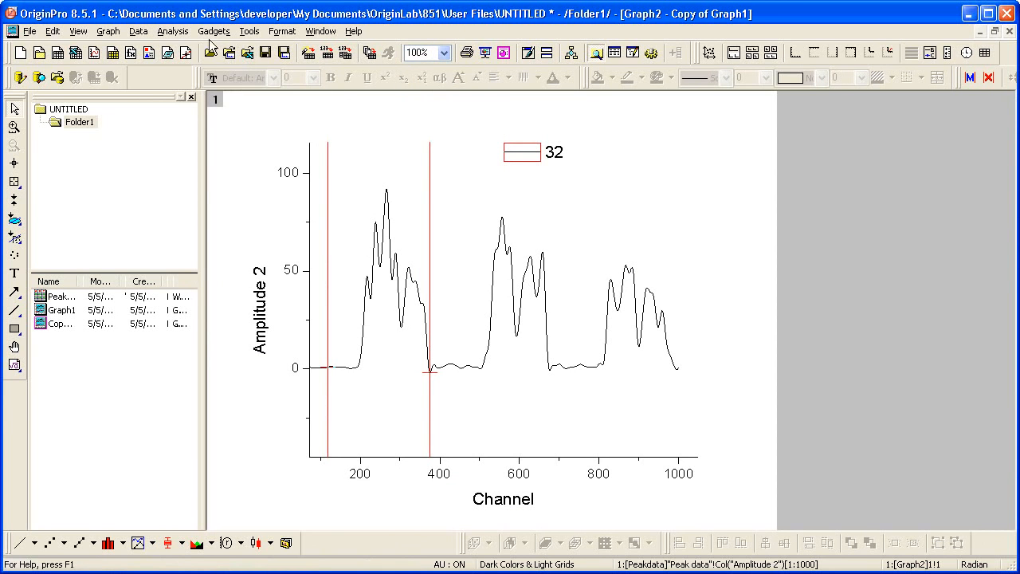
# Integrate rows 119 to 376 of the Amplitude 2 curve as a mathematical area, with results log output and no integral curve plot
pyautogui.click(174, 32)
pyautogui.moveTo(254, 70)
pyautogui.moveTo(449, 207)
pyautogui.click(543, 231)
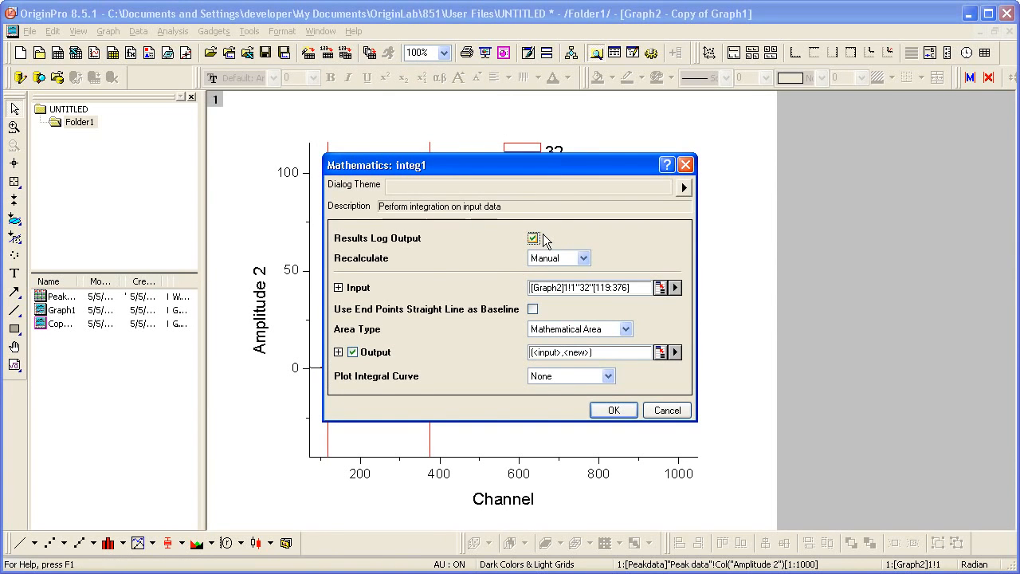
pyautogui.click(338, 287)
pyautogui.moveTo(520, 165); pyautogui.dragTo(741, 157)
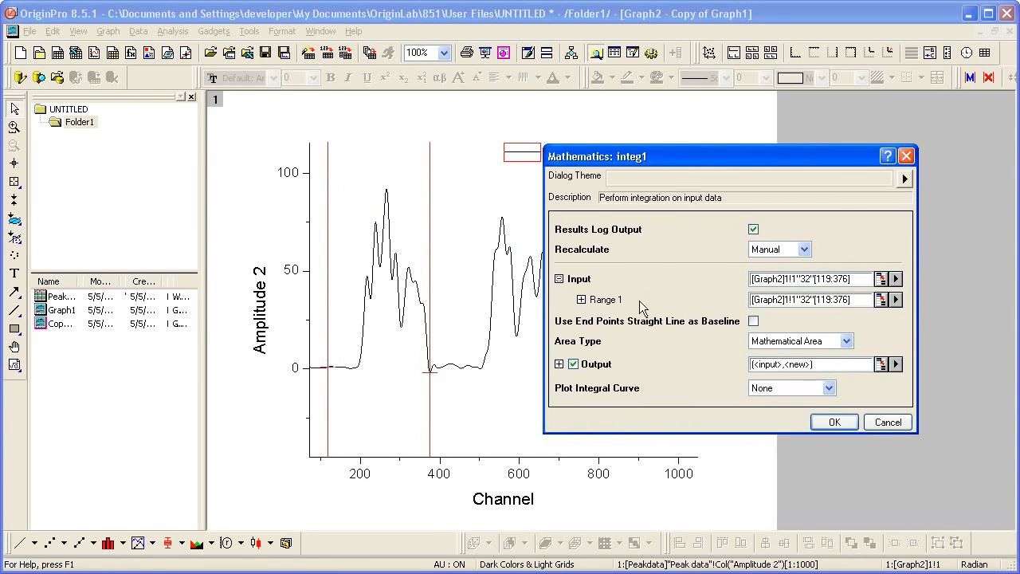
pyautogui.click(581, 300)
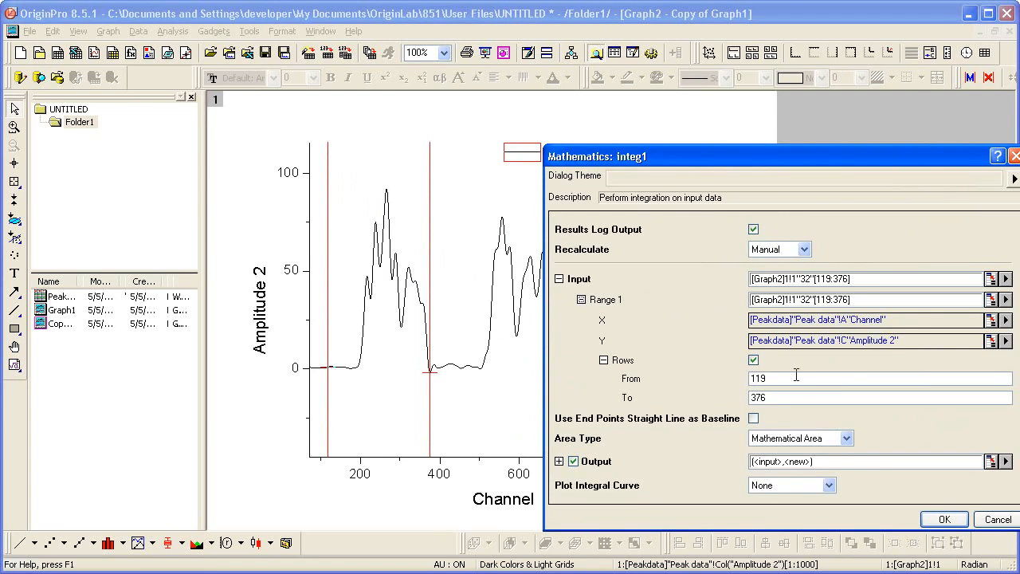
pyautogui.click(944, 519)
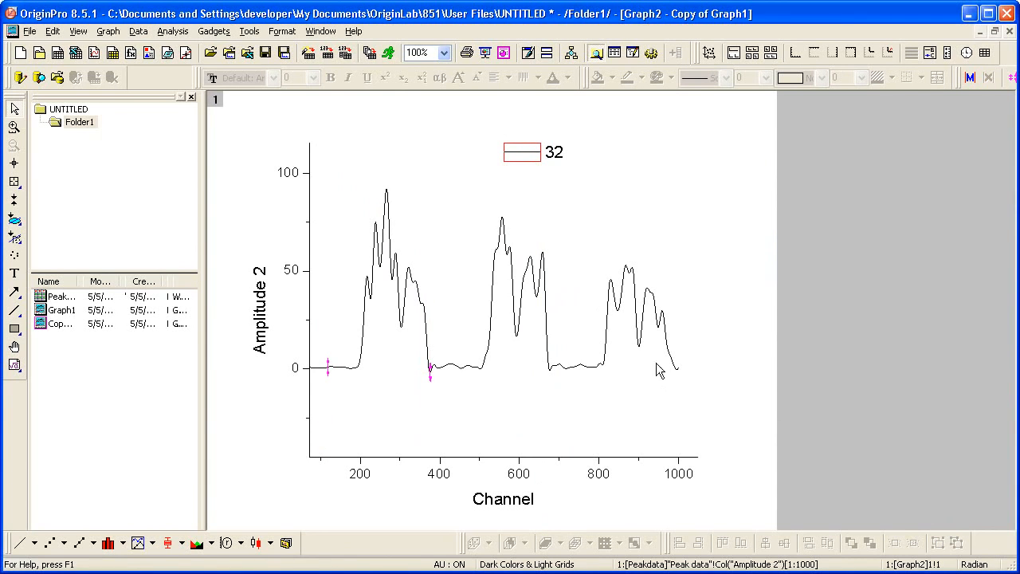
# Show the Results Log to check the integration output of the Amplitude 2 curve, and hide it again
pyautogui.click(79, 32)
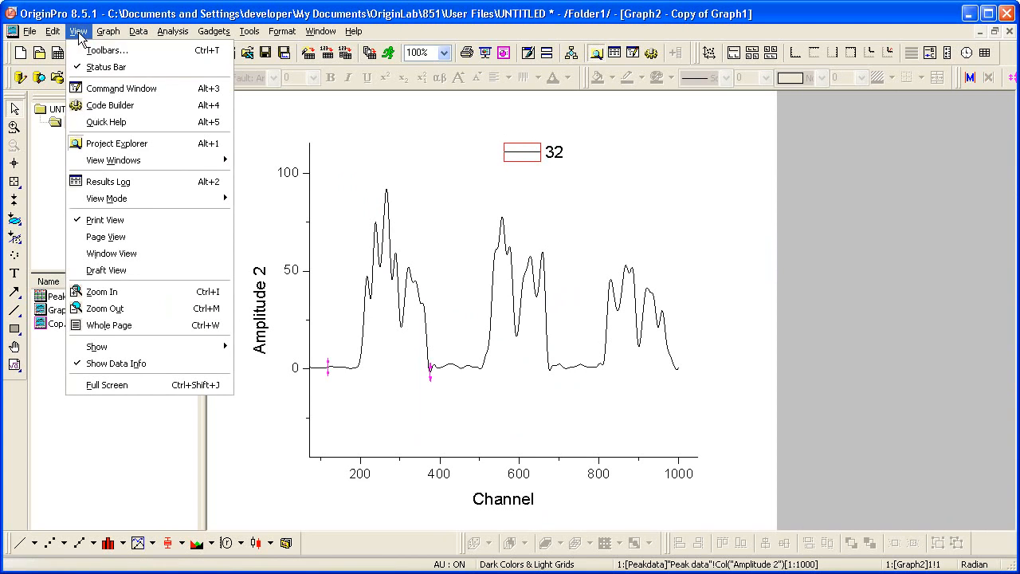
pyautogui.click(155, 182)
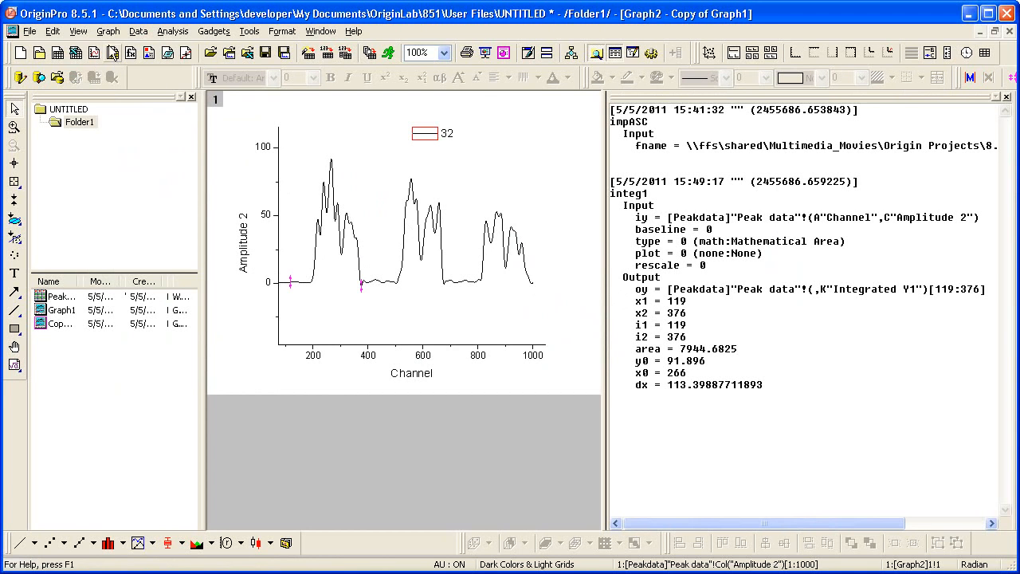
pyautogui.click(78, 31)
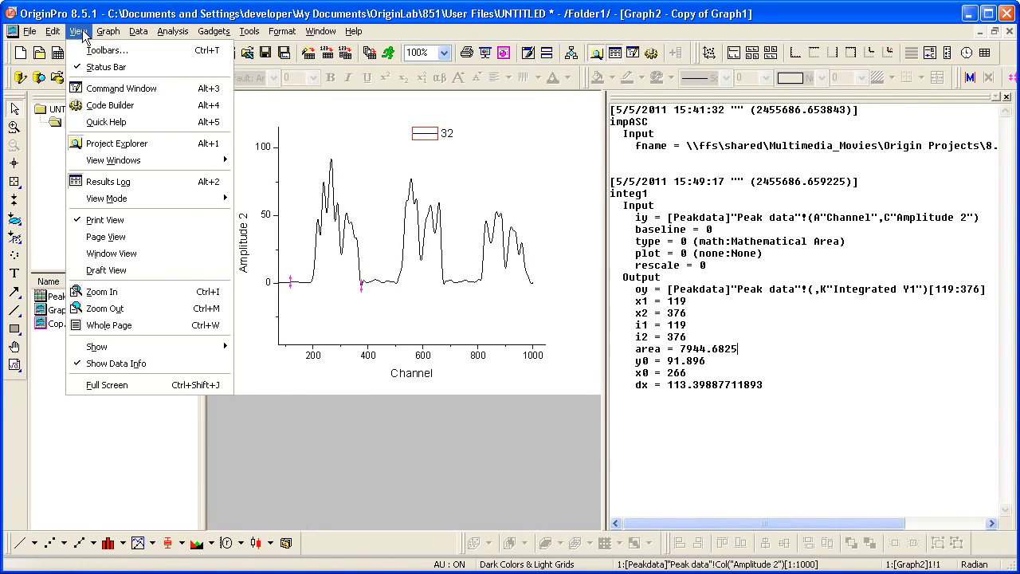
pyautogui.click(140, 183)
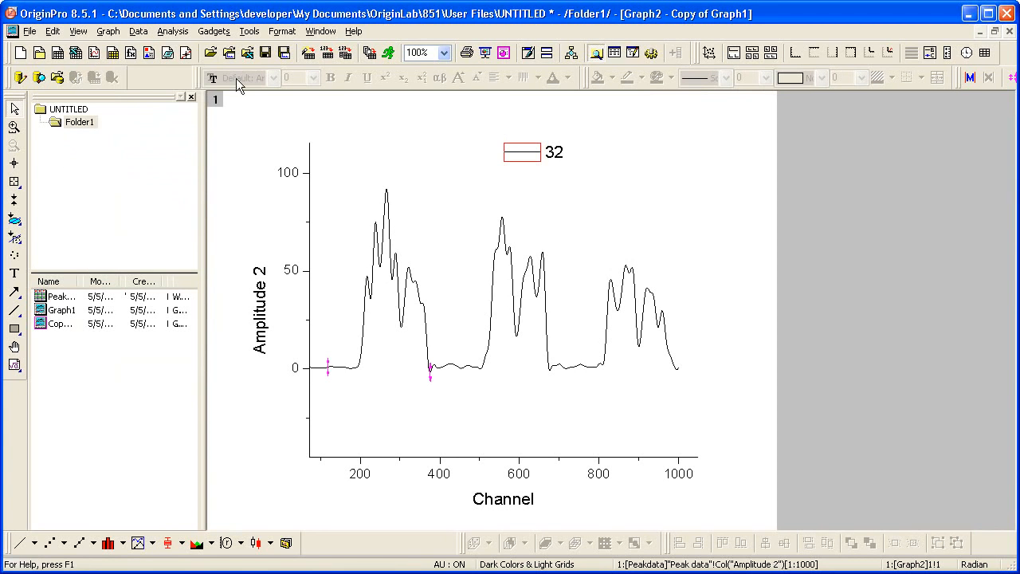
# Add the Quick Peaks gadget to the Amplitude 2 curve with baseline mode None and the 2nd Derivative (search Hidden peaks) peak-finding method
pyautogui.click(215, 32)
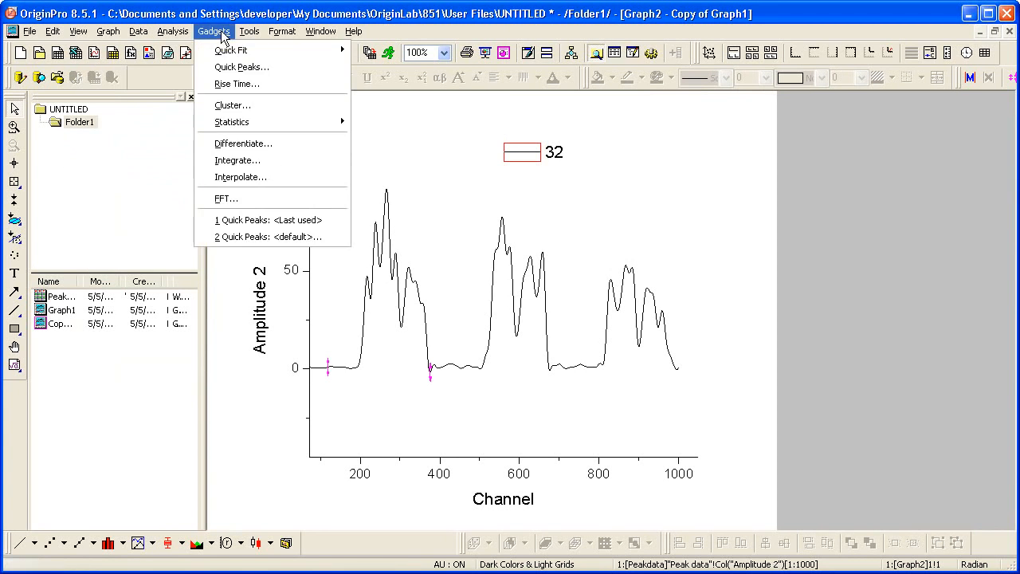
pyautogui.click(268, 66)
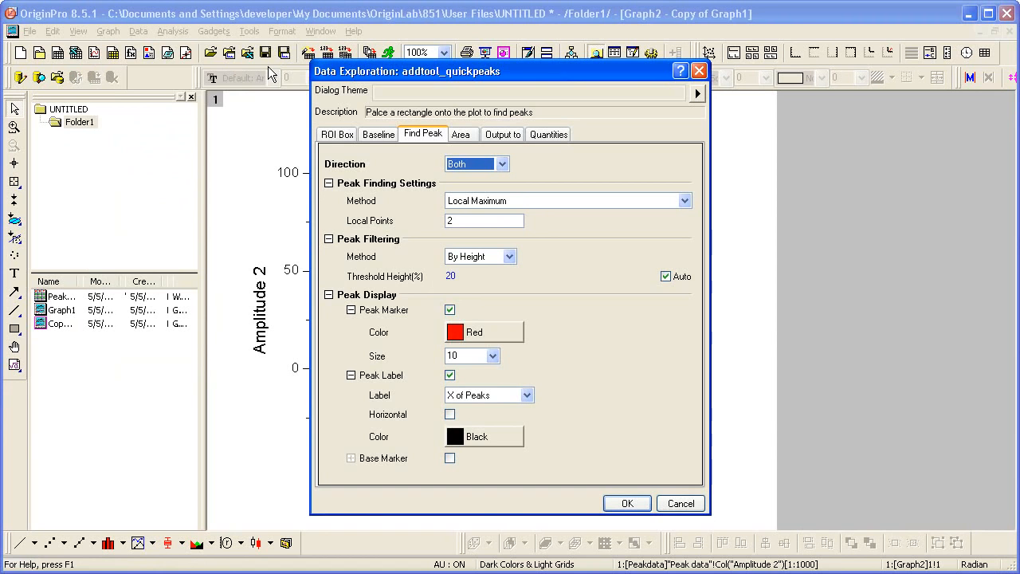
pyautogui.click(379, 135)
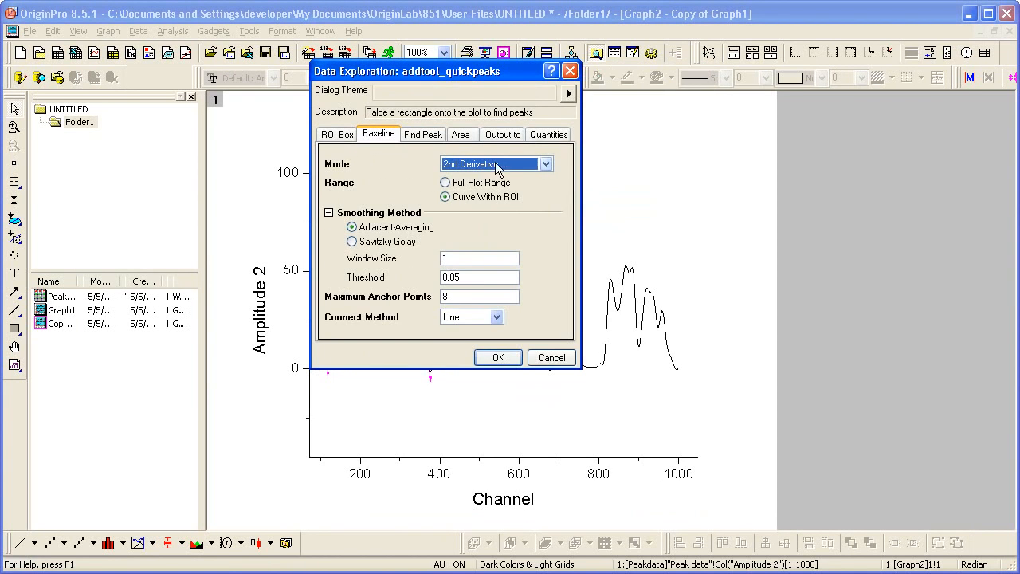
pyautogui.click(547, 165)
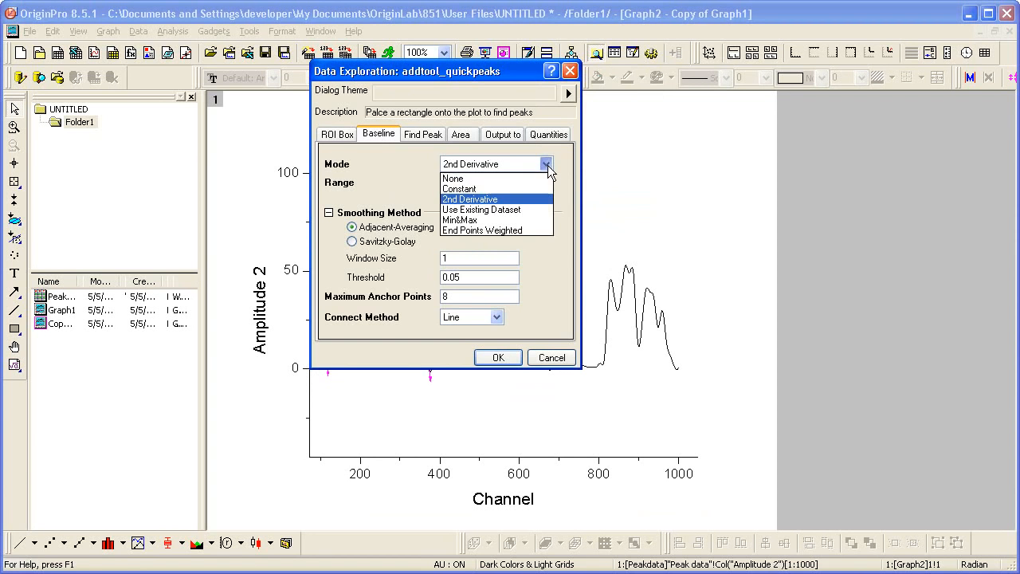
pyautogui.click(536, 179)
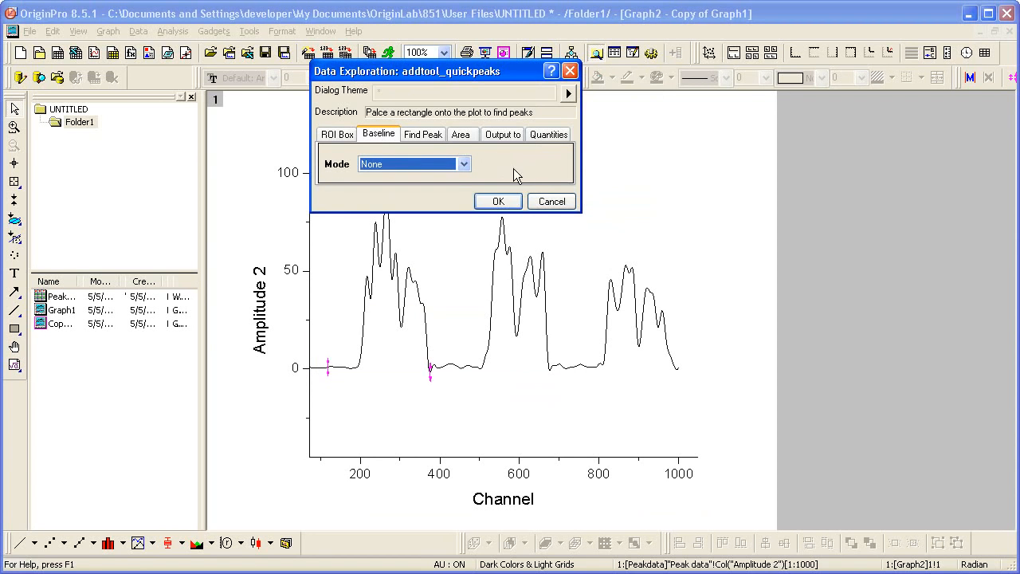
pyautogui.click(429, 133)
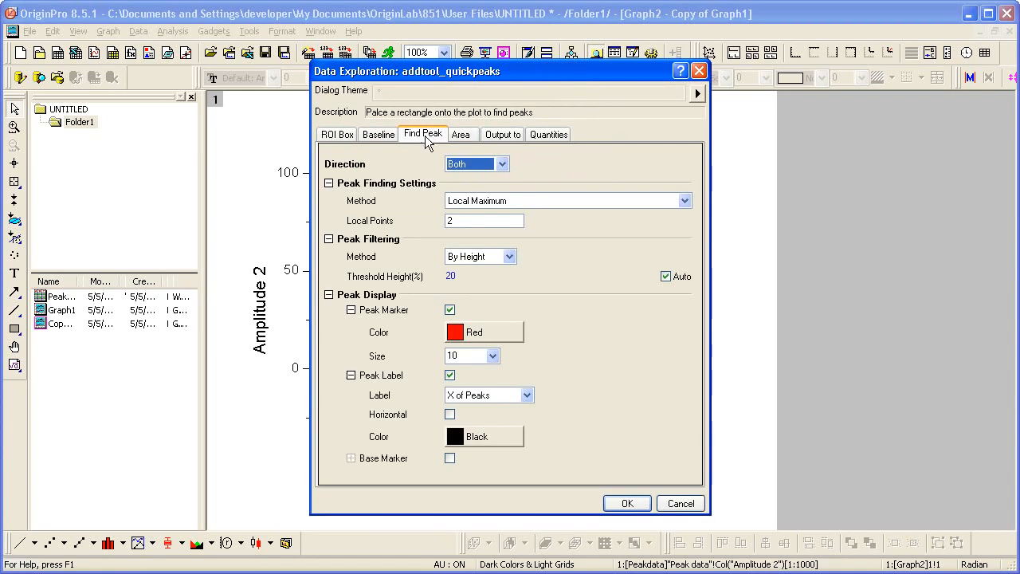
pyautogui.click(523, 198)
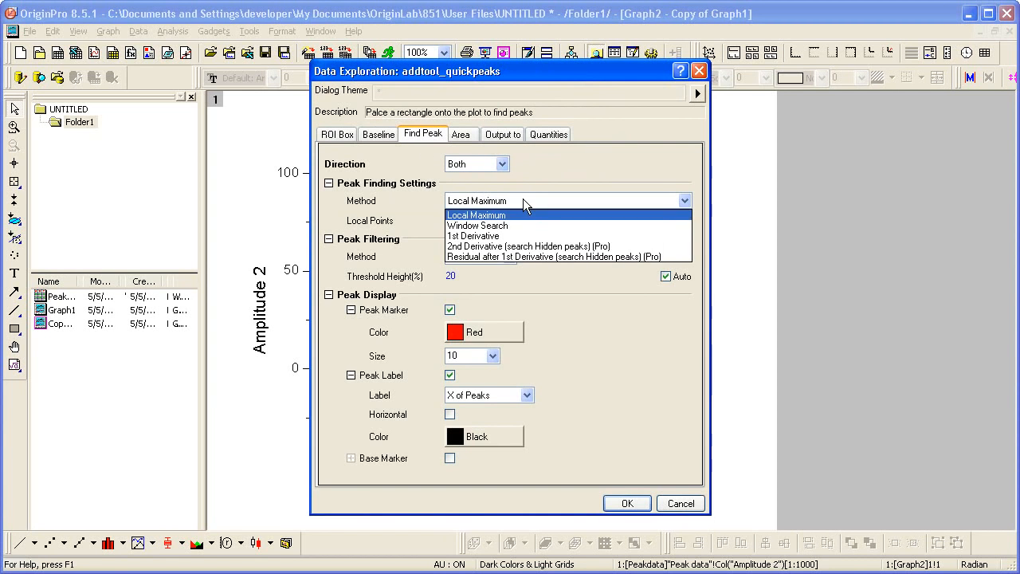
pyautogui.click(557, 247)
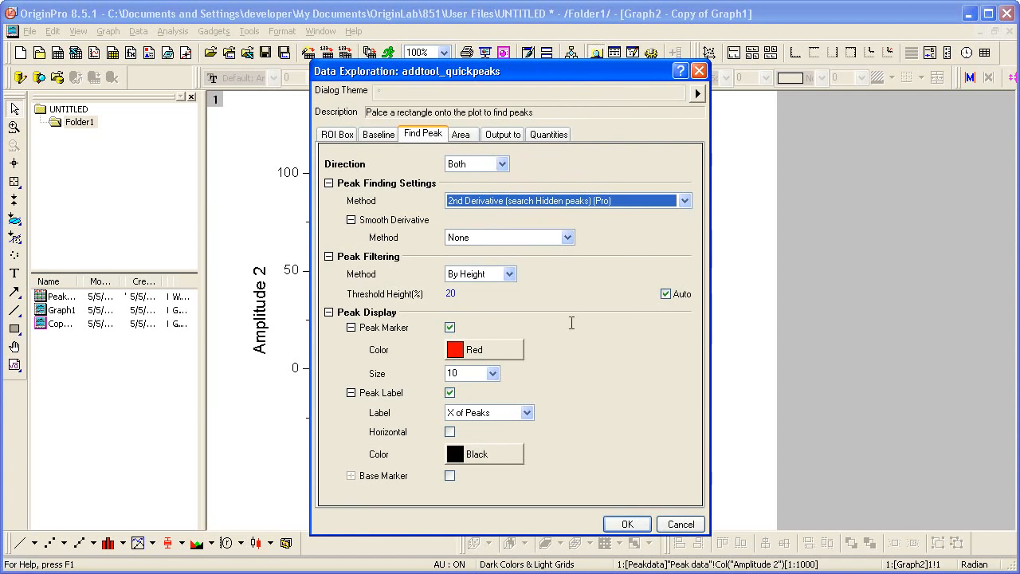
pyautogui.click(621, 524)
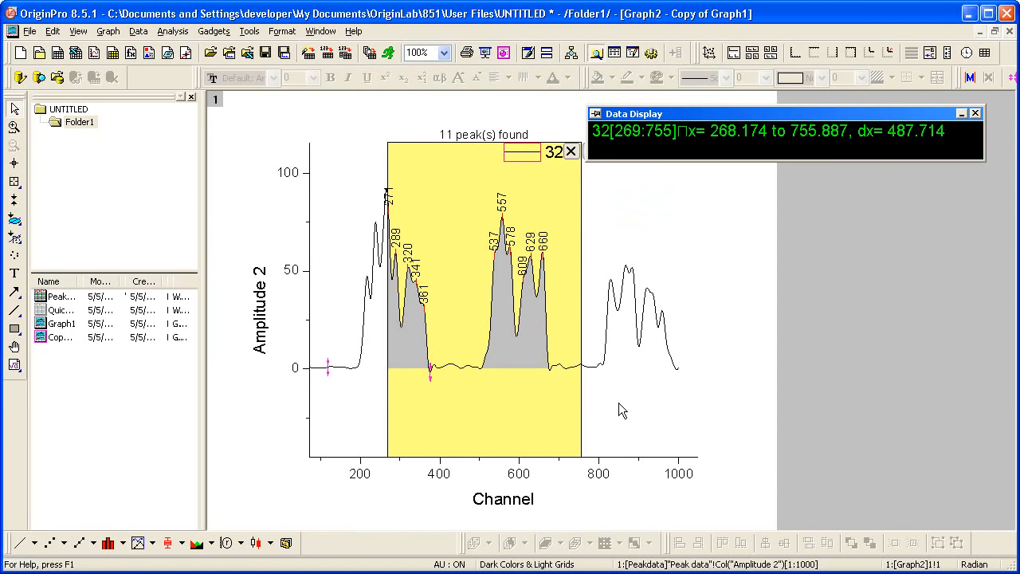
# Narrow the Quick Peaks region to the middle peak group, from about channel 499 to 676, and close the data read-out
pyautogui.click(511, 406)
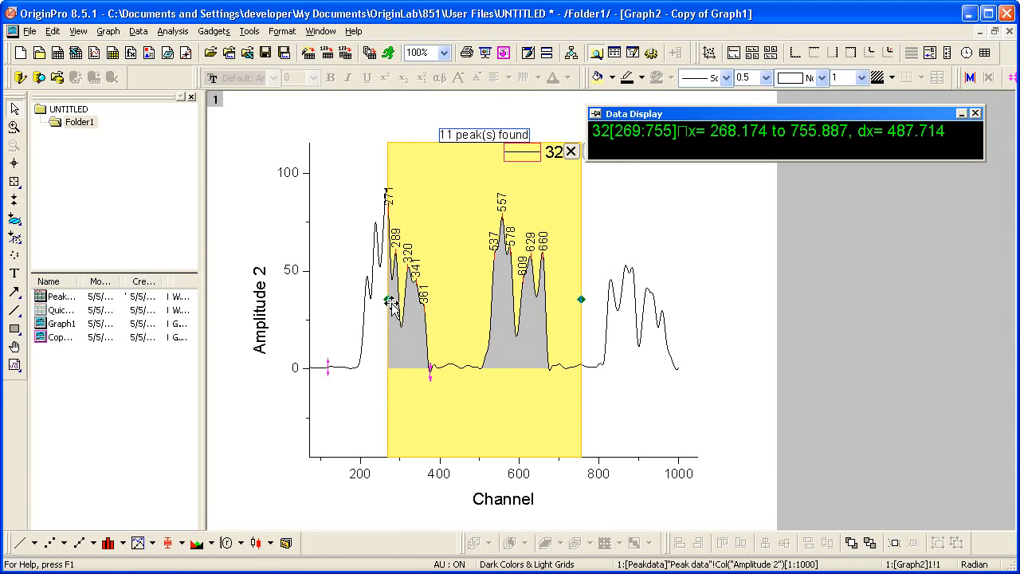
pyautogui.moveTo(389, 300); pyautogui.dragTo(472, 300)
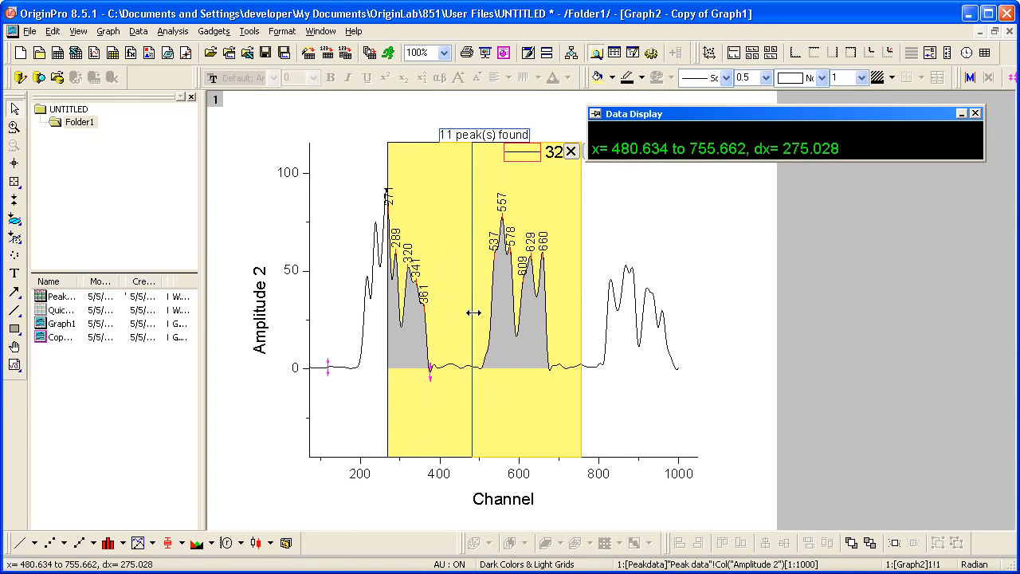
pyautogui.moveTo(581, 300); pyautogui.dragTo(549, 301)
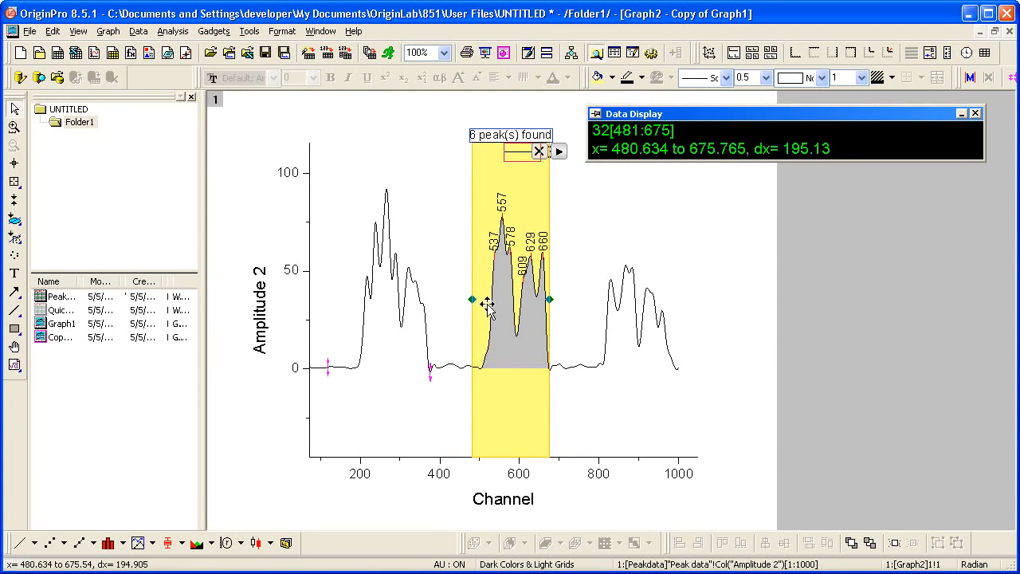
pyautogui.moveTo(472, 300); pyautogui.dragTo(484, 303)
pyautogui.moveTo(479, 302); pyautogui.dragTo(479, 303)
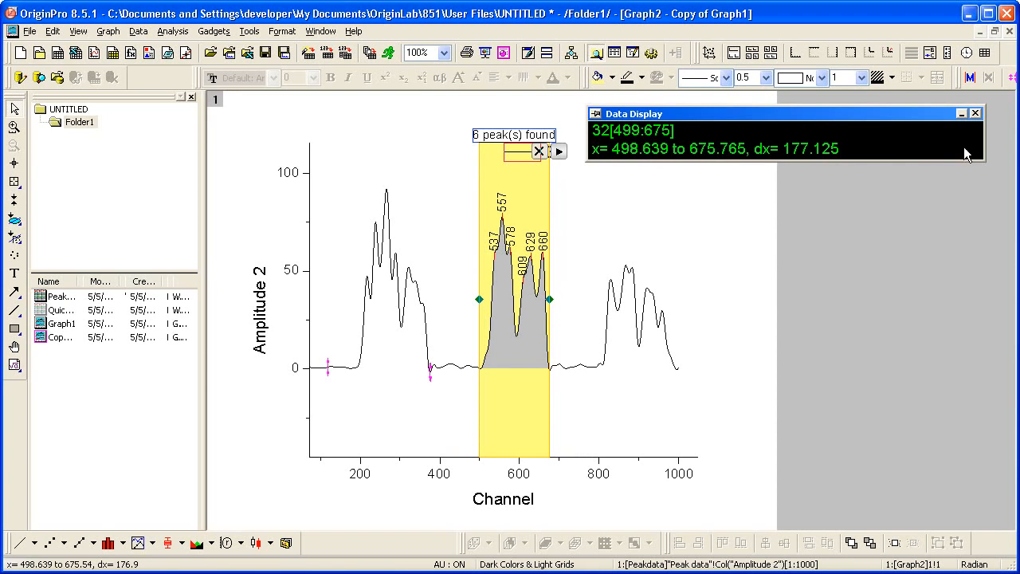
pyautogui.click(975, 114)
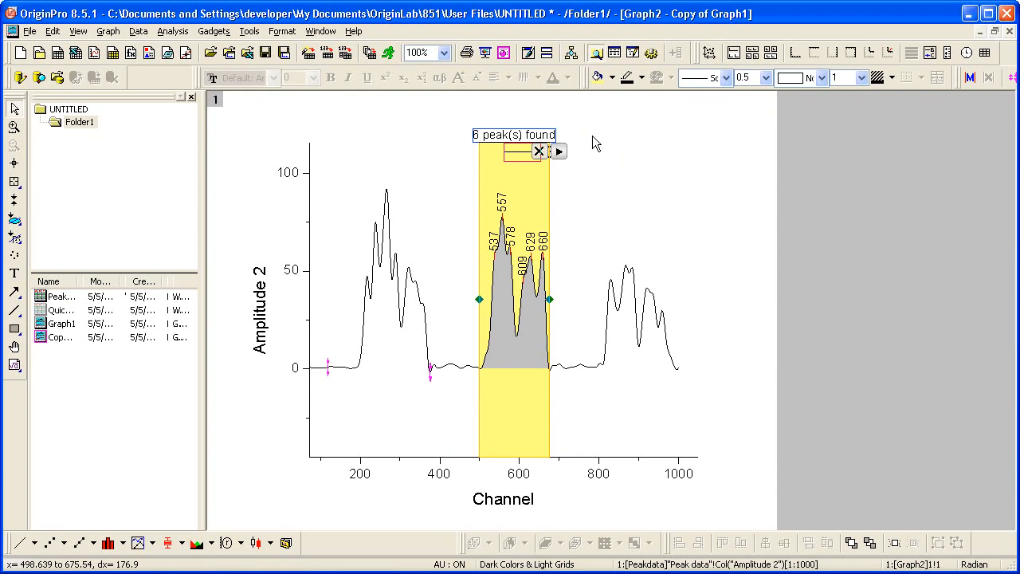
# Fit the peaks inside the Quick Peaks region with the Gauss function, staying on the graph instead of switching to the report sheet
pyautogui.click(560, 151)
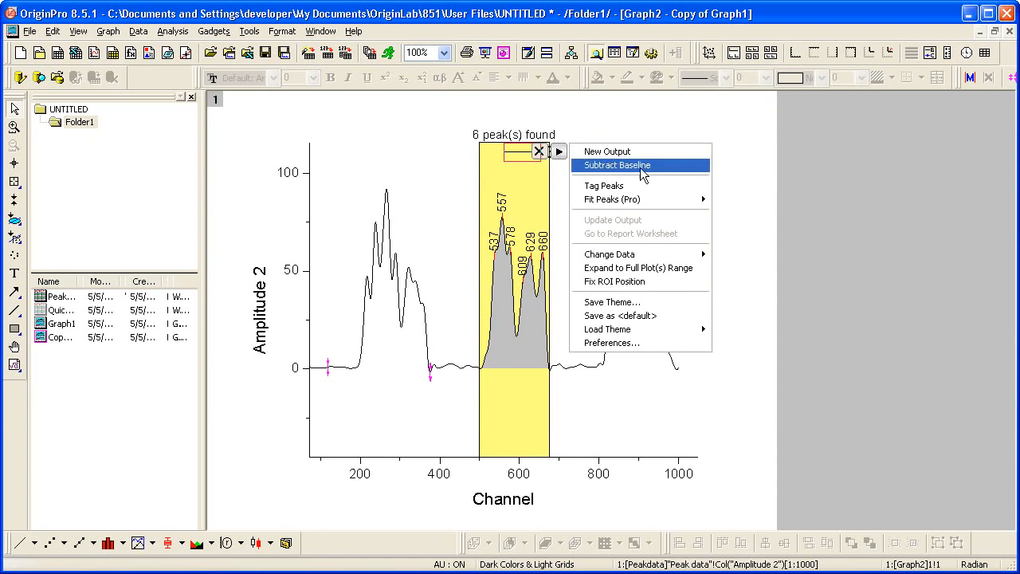
pyautogui.moveTo(668, 202)
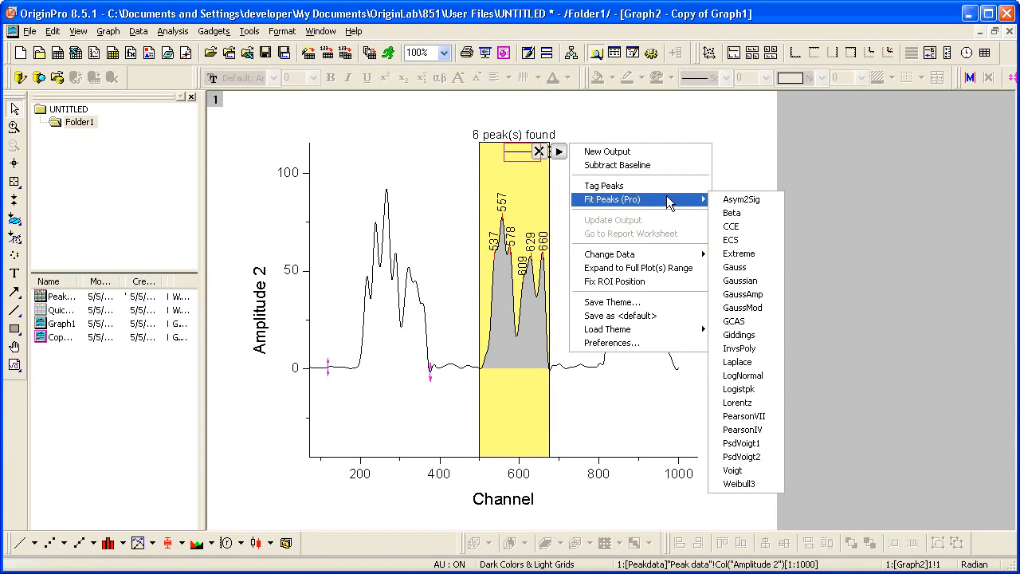
pyautogui.click(755, 269)
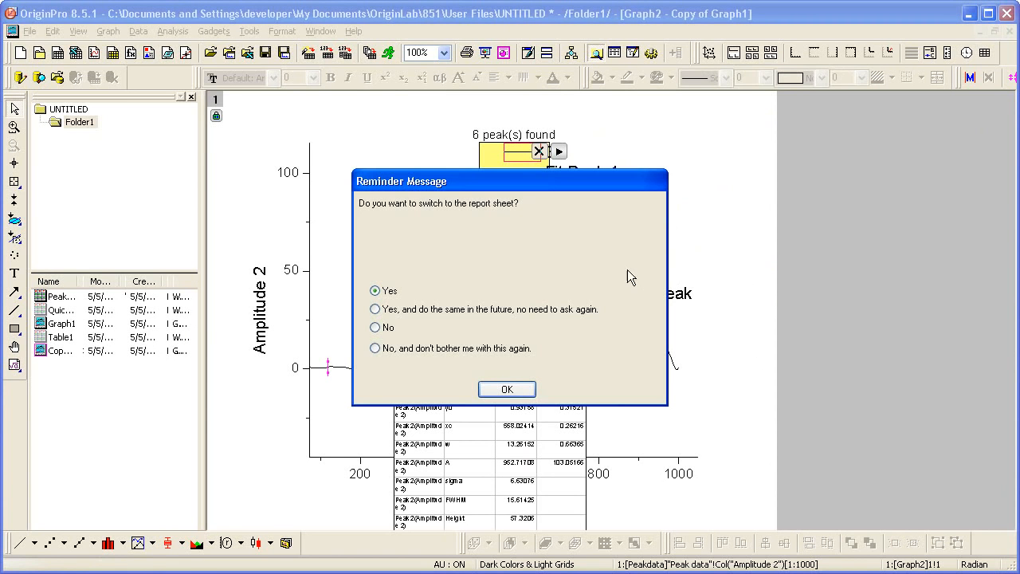
pyautogui.click(388, 328)
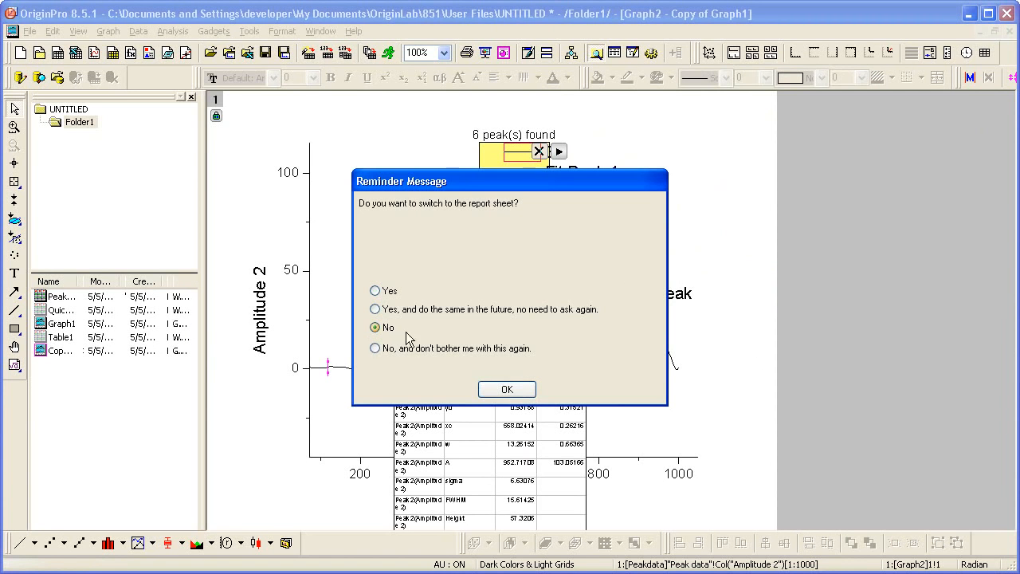
pyautogui.click(493, 388)
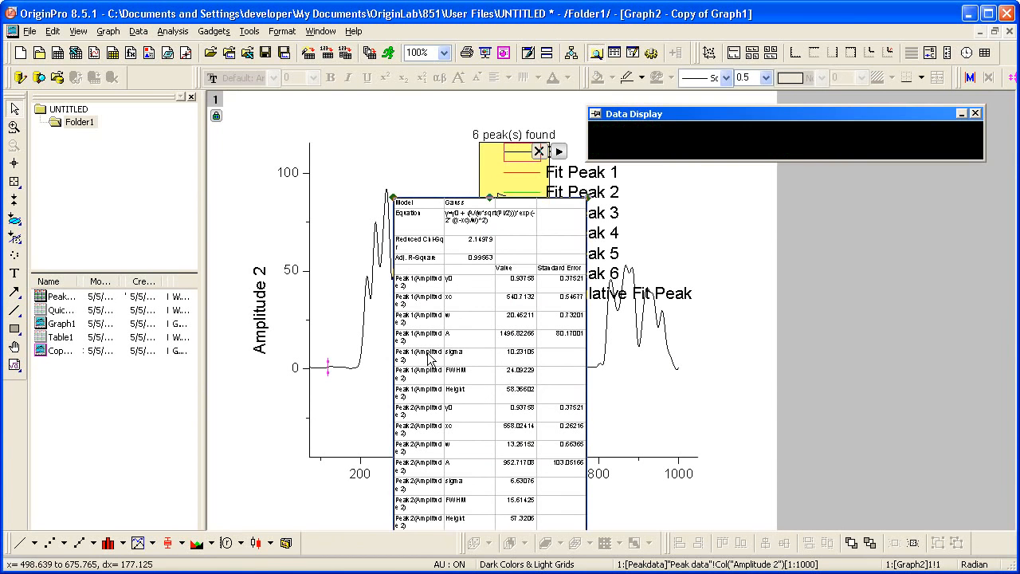
# Move the fit results table off the fitted peaks to the graph's right edge and remove the Quick Peaks region
pyautogui.moveTo(428, 358); pyautogui.dragTo(700, 305)
pyautogui.click(975, 113)
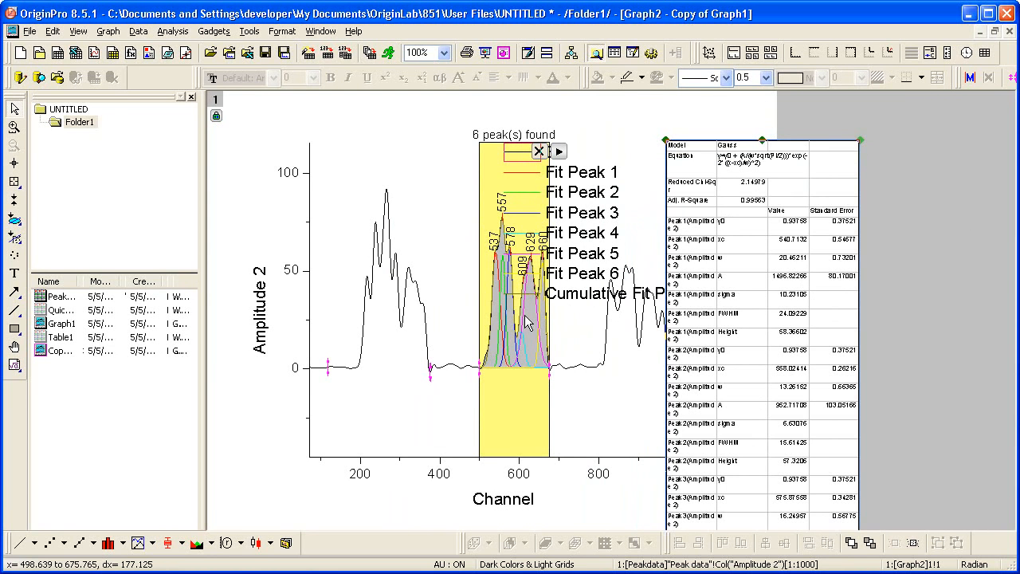
pyautogui.click(543, 152)
pyautogui.click(539, 151)
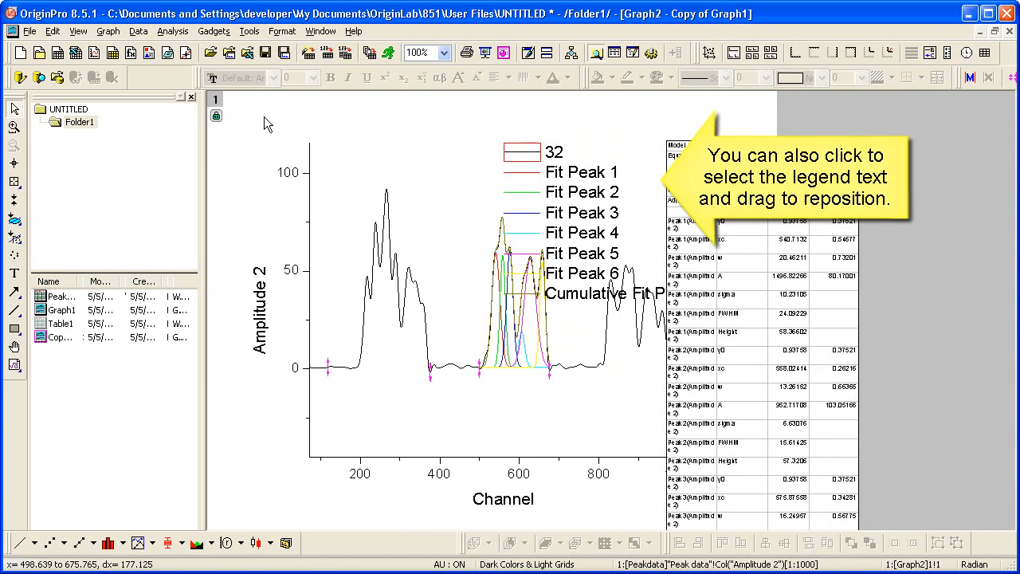
# Refit the Gauss peaks with the width w shared across all of them, hiding the y0, xc and A parameters in the fit settings
pyautogui.click(220, 119)
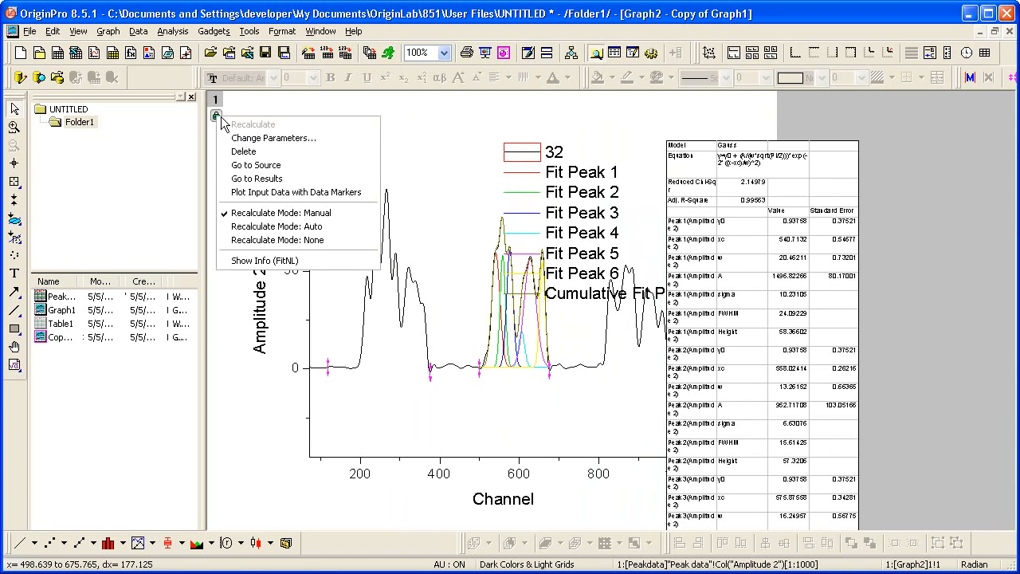
pyautogui.click(329, 142)
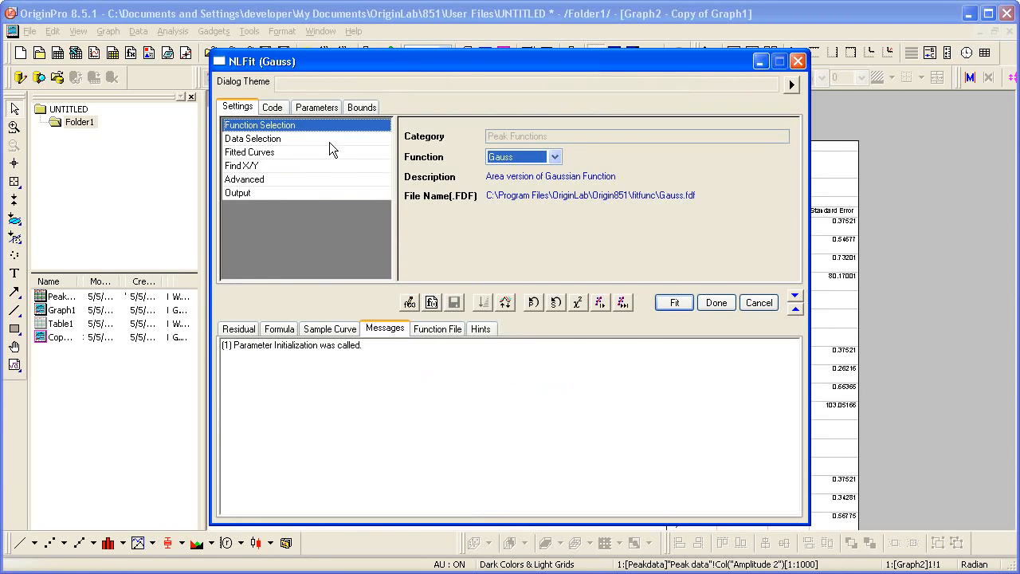
pyautogui.click(321, 111)
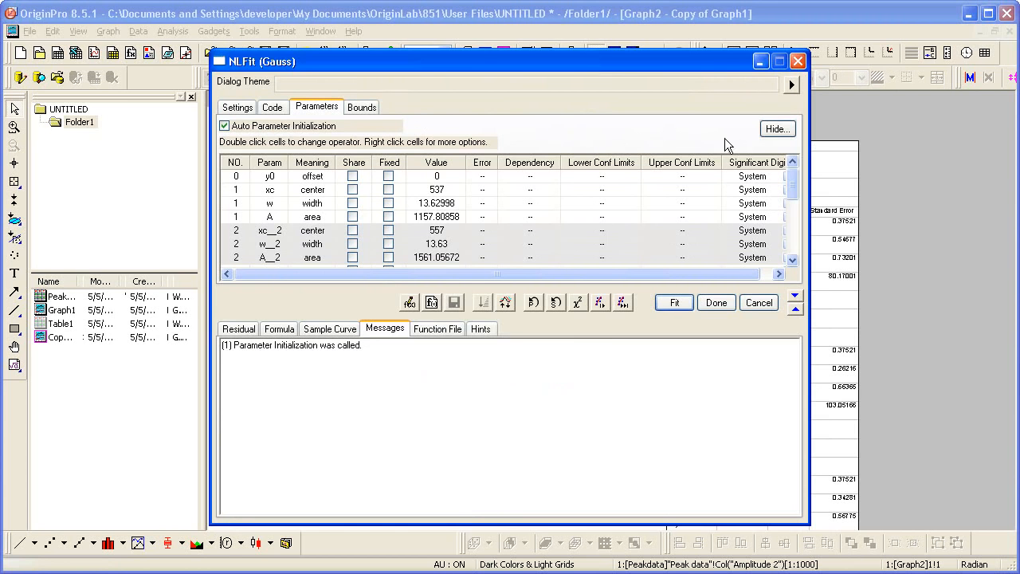
pyautogui.click(776, 128)
pyautogui.click(453, 273)
pyautogui.click(452, 290)
pyautogui.click(452, 325)
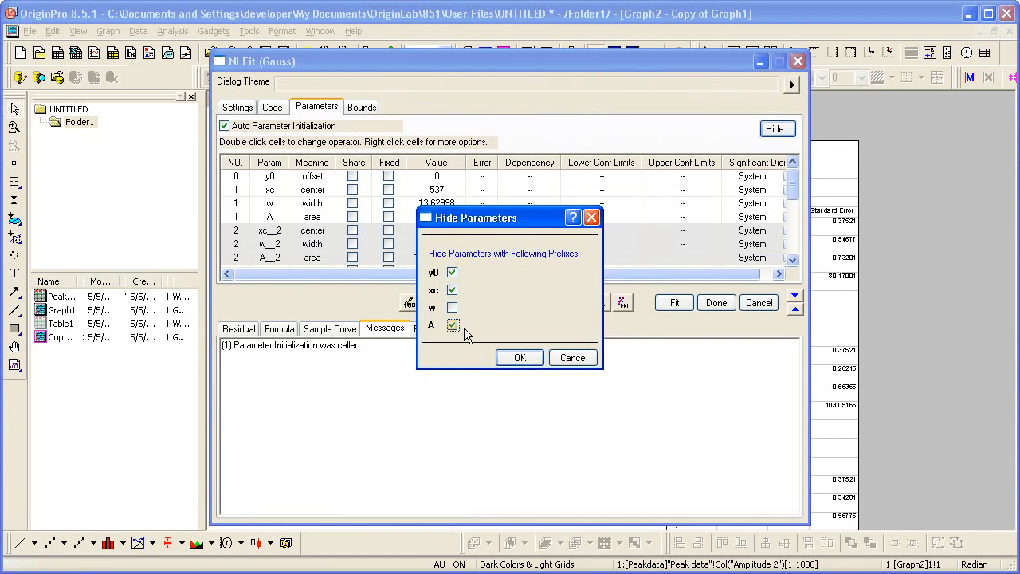
pyautogui.click(519, 357)
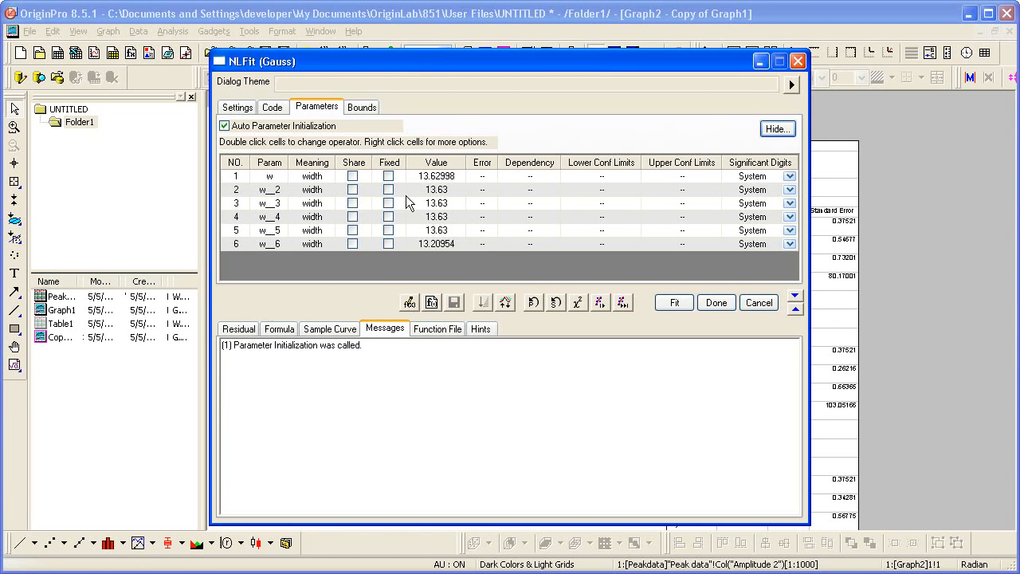
pyautogui.click(352, 176)
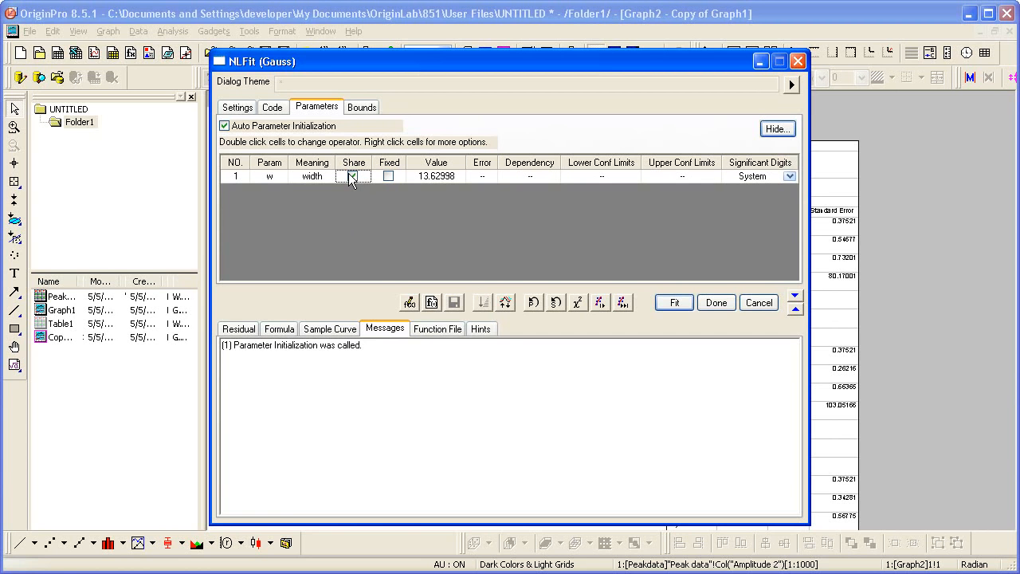
pyautogui.click(667, 303)
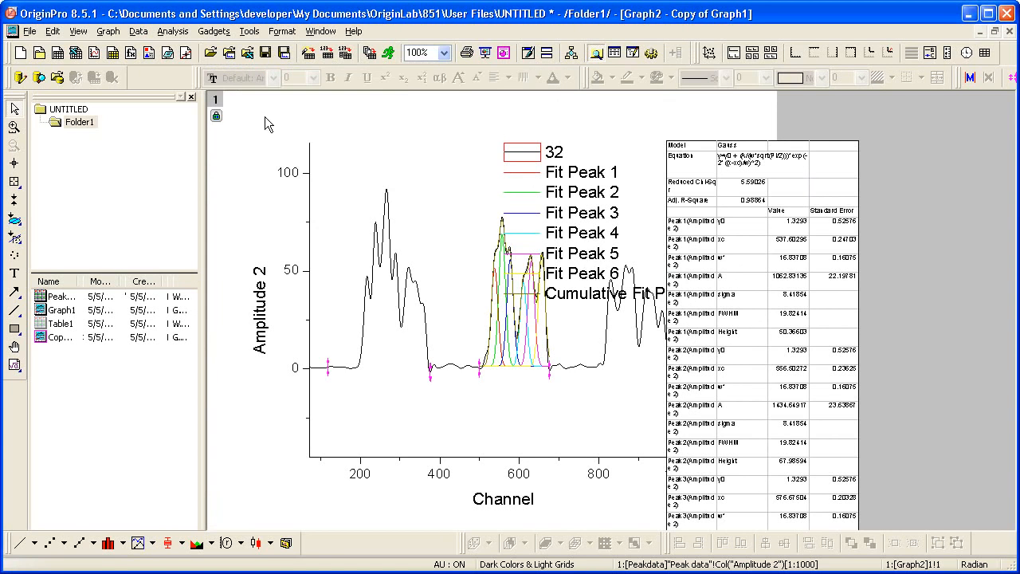
# Examine the Gauss fit's results in the nlfitpeaks1 report sheet, the Peak data sheet and the fitted curves sheet
pyautogui.click(216, 117)
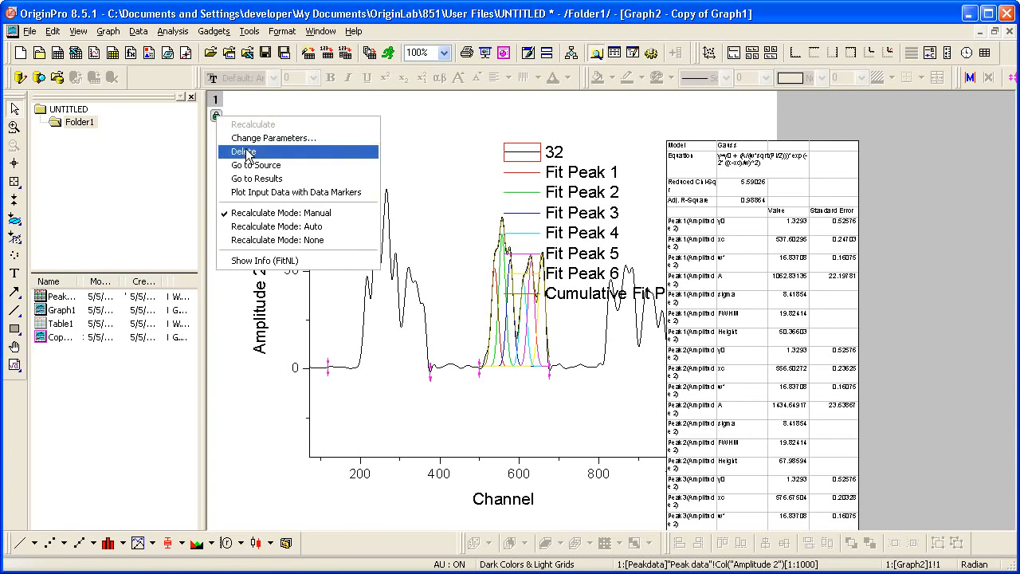
pyautogui.click(313, 178)
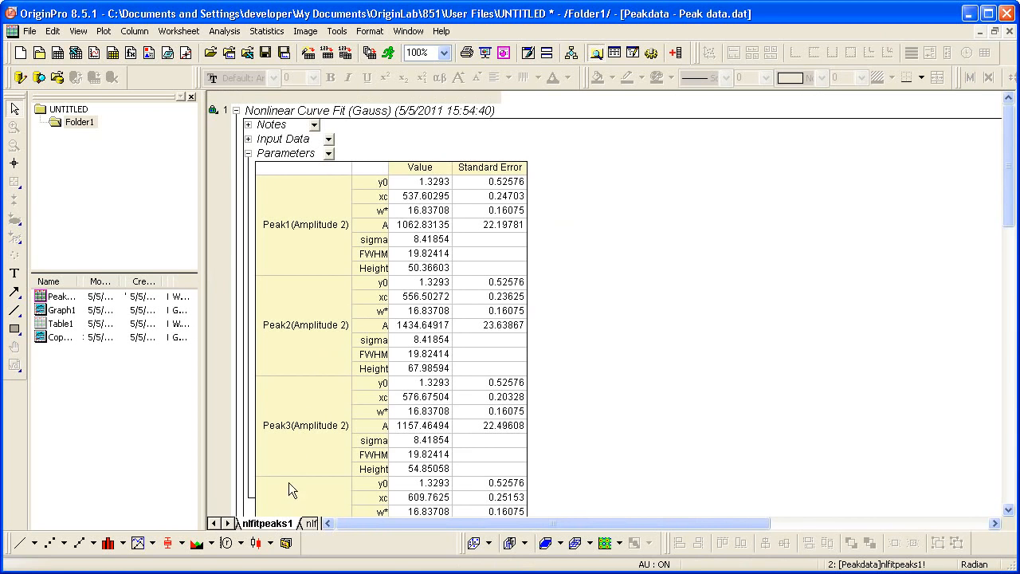
pyautogui.click(213, 523)
pyautogui.click(259, 526)
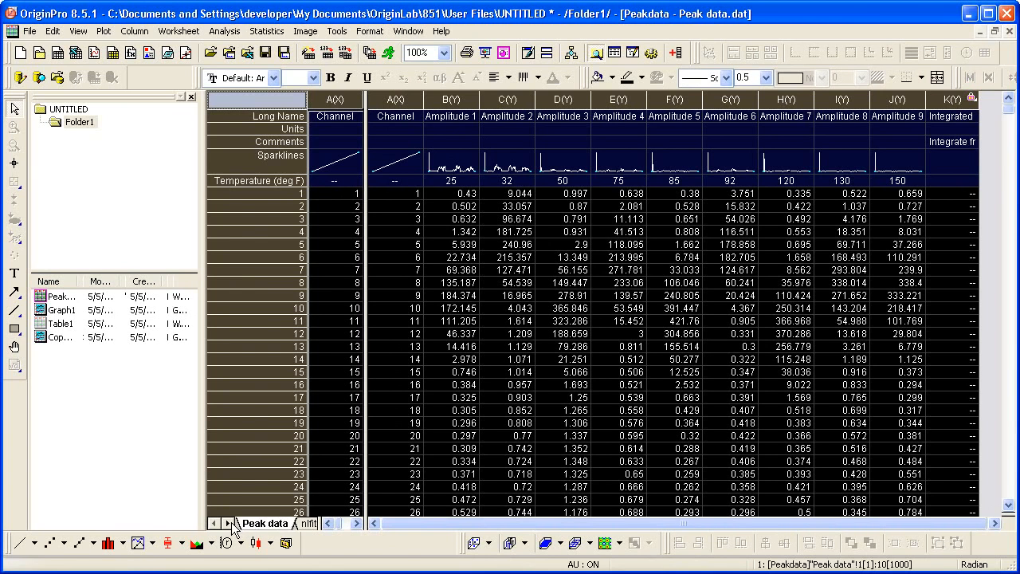
pyautogui.click(229, 523)
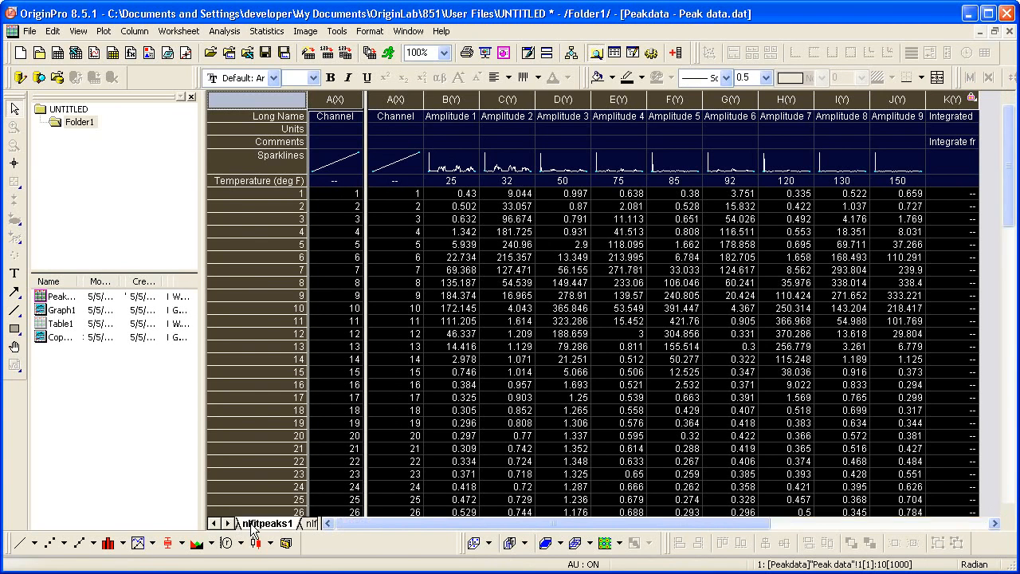
pyautogui.click(255, 524)
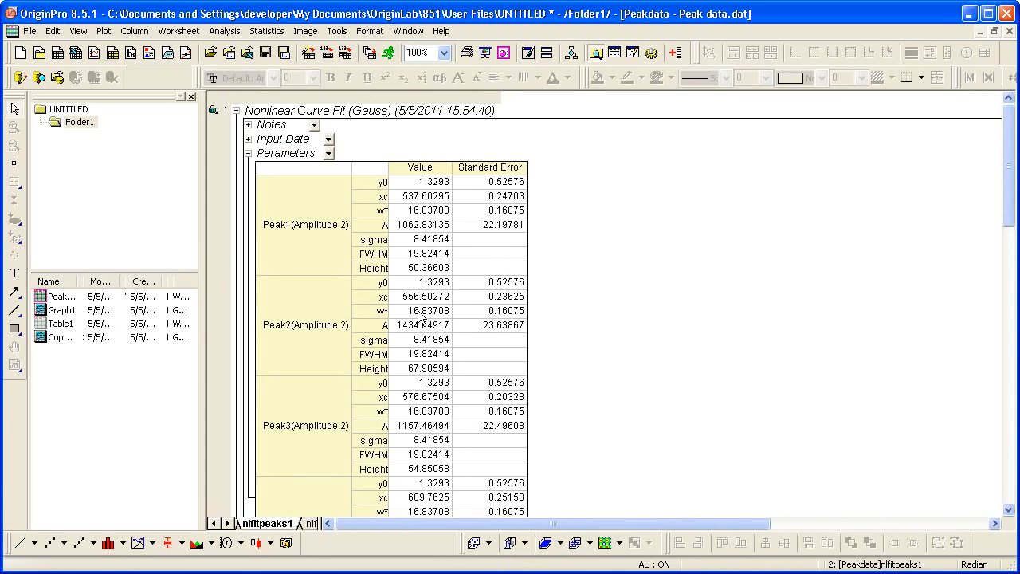
pyautogui.click(313, 524)
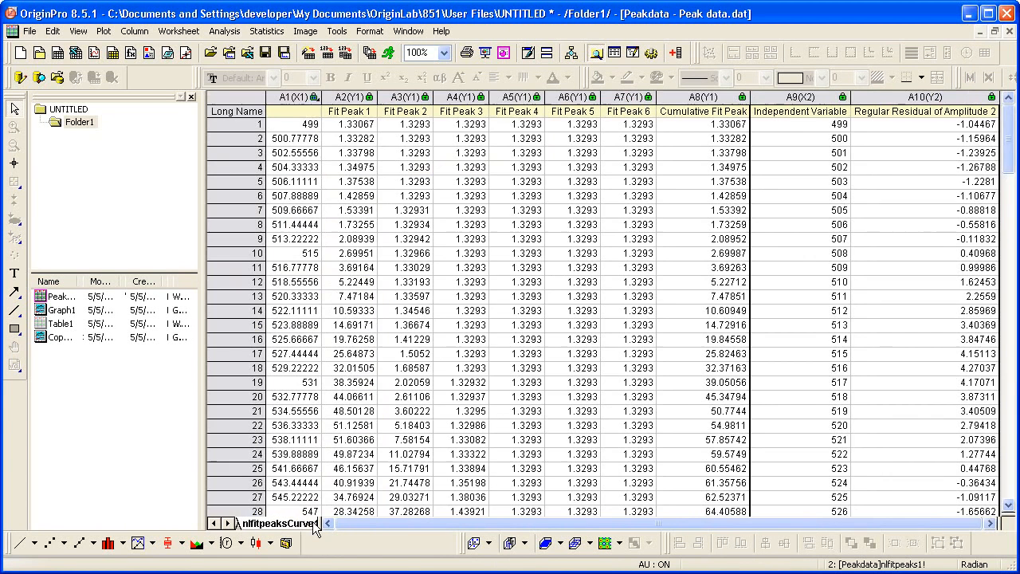